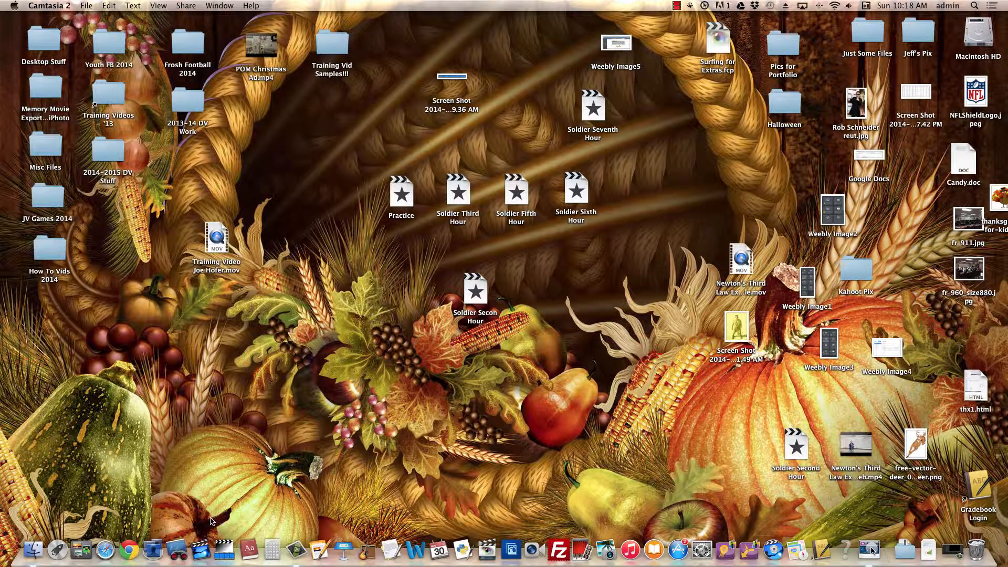
- Switch to iMovie HD and close the open Soldier Sixth Hour project
left_click(200, 552)
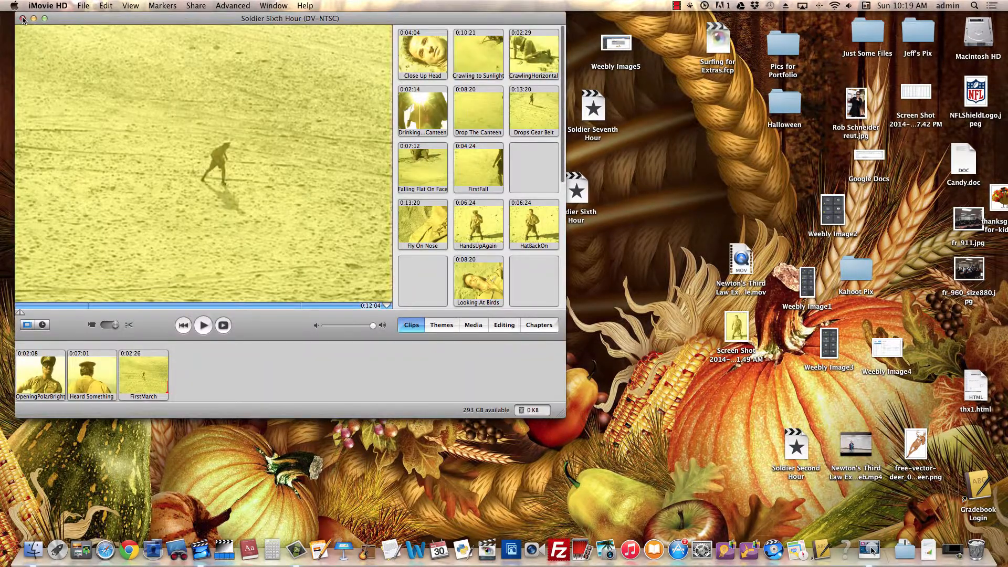
left_click(22, 19)
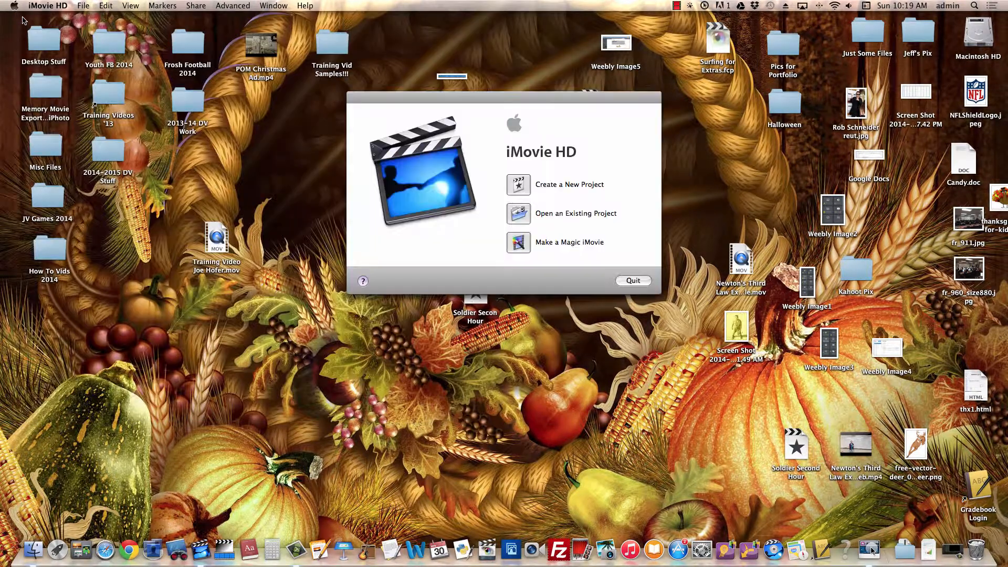
left_click_drag(439, 95, 401, 97)
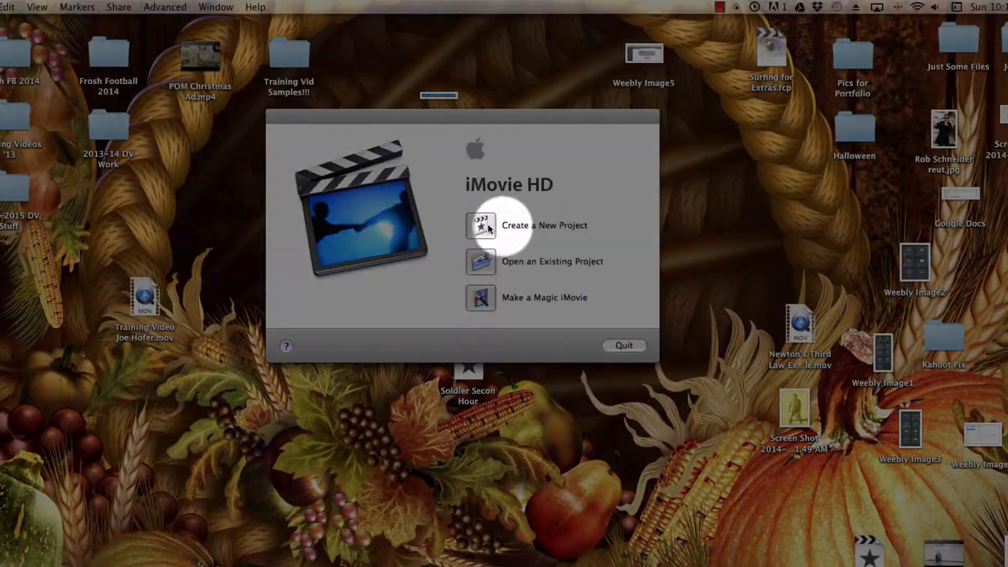
- Create a new DV-format project named "Soldier Screencast" on the Desktop
left_click(481, 225)
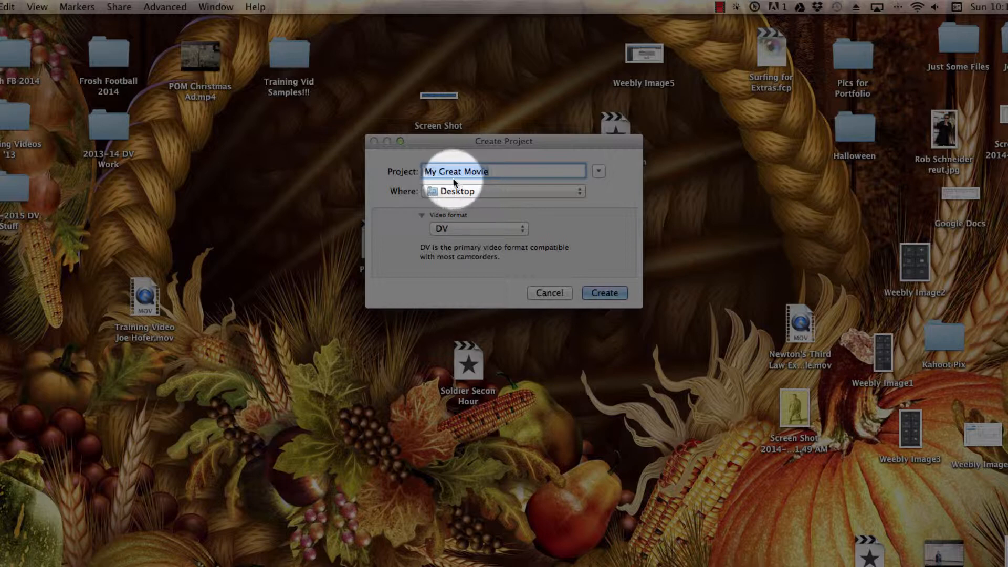
type("Sold")
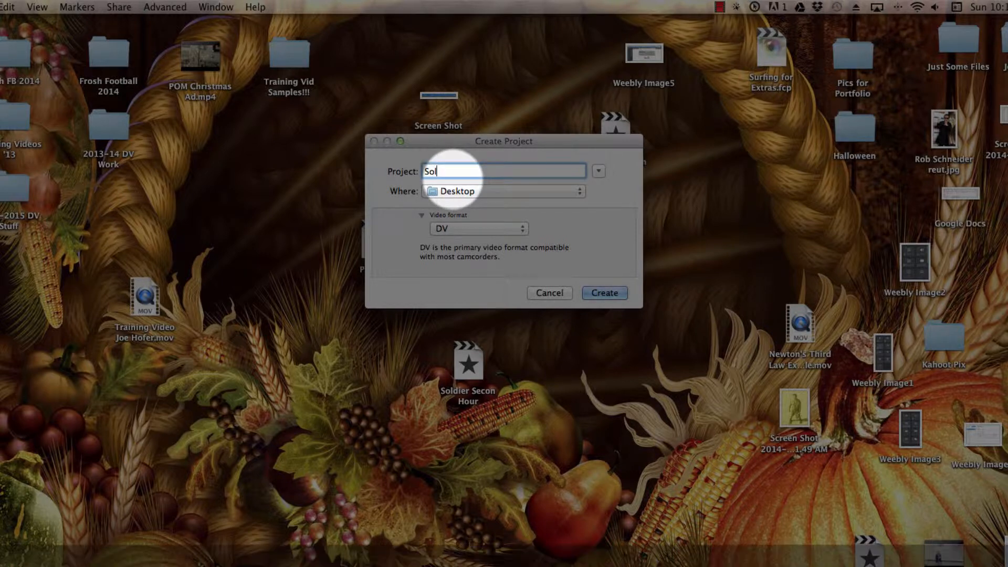
type("ier")
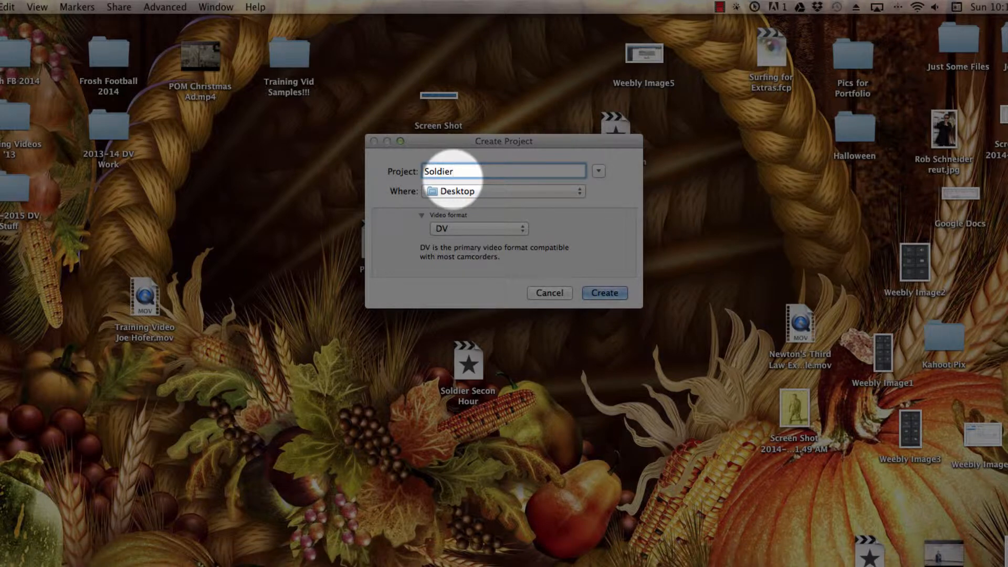
type(" Scree")
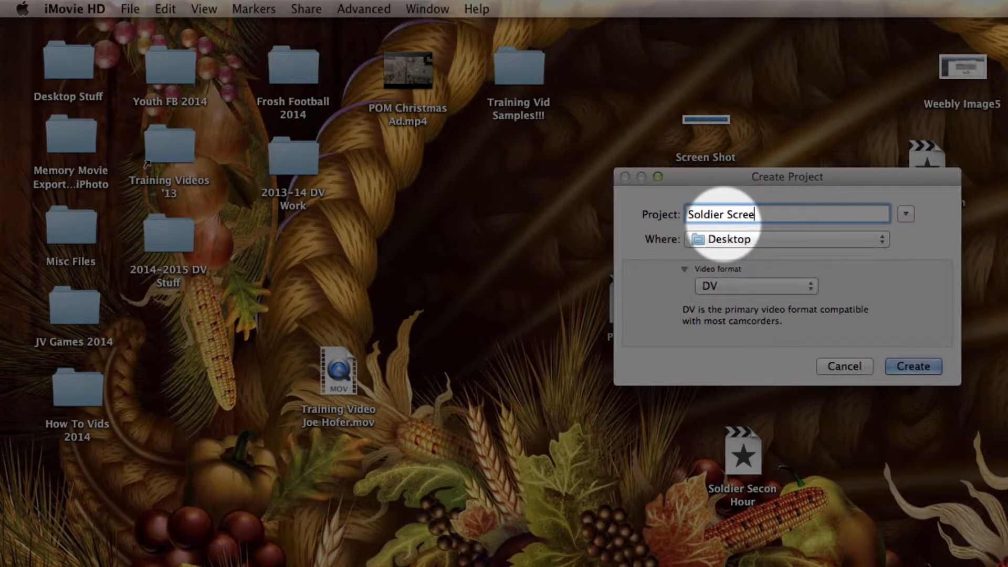
type("ncast")
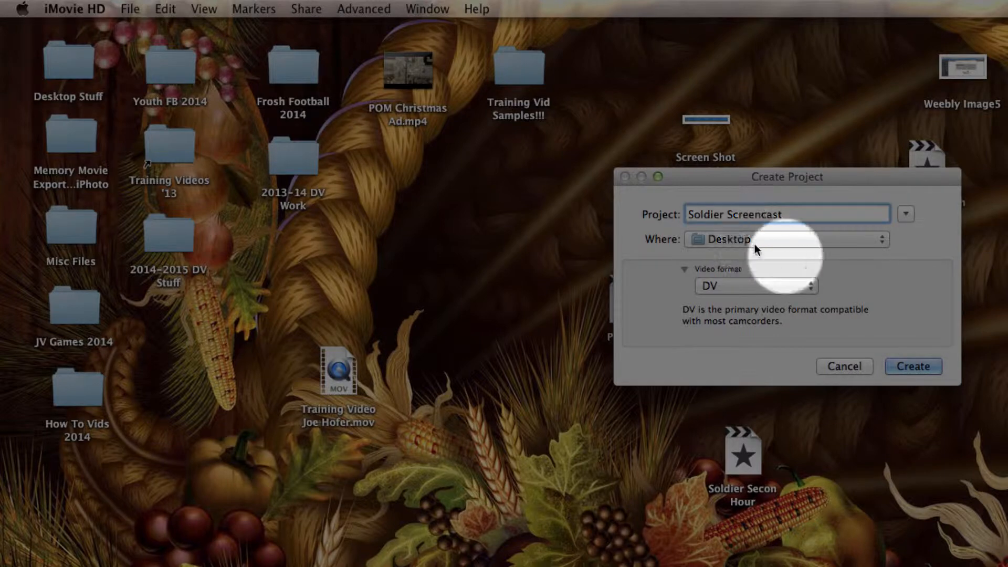
left_click(914, 366)
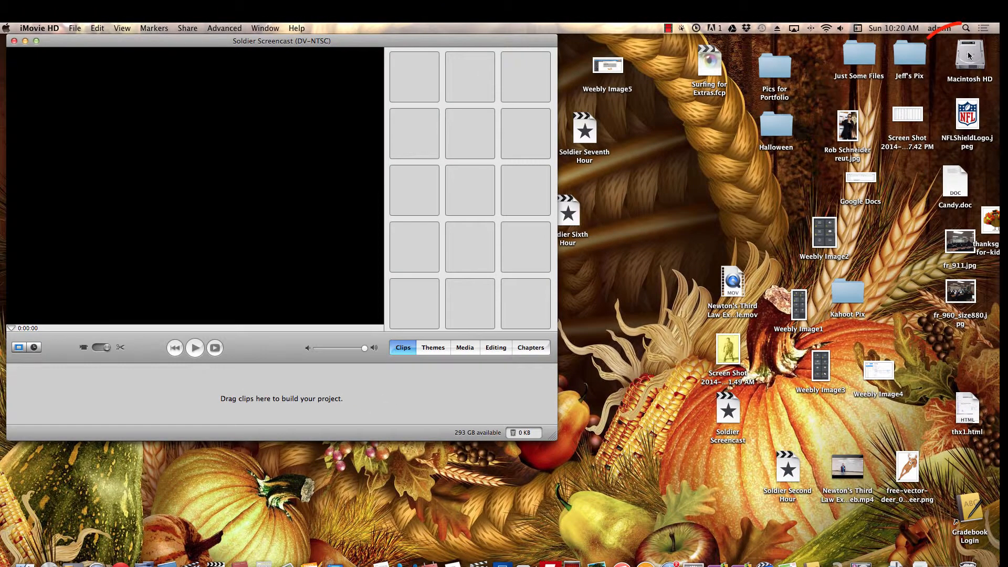
- Open the Soldier Files folder on Macintosh HD in Finder and place its window clear of the iMovie window
left_click(968, 55)
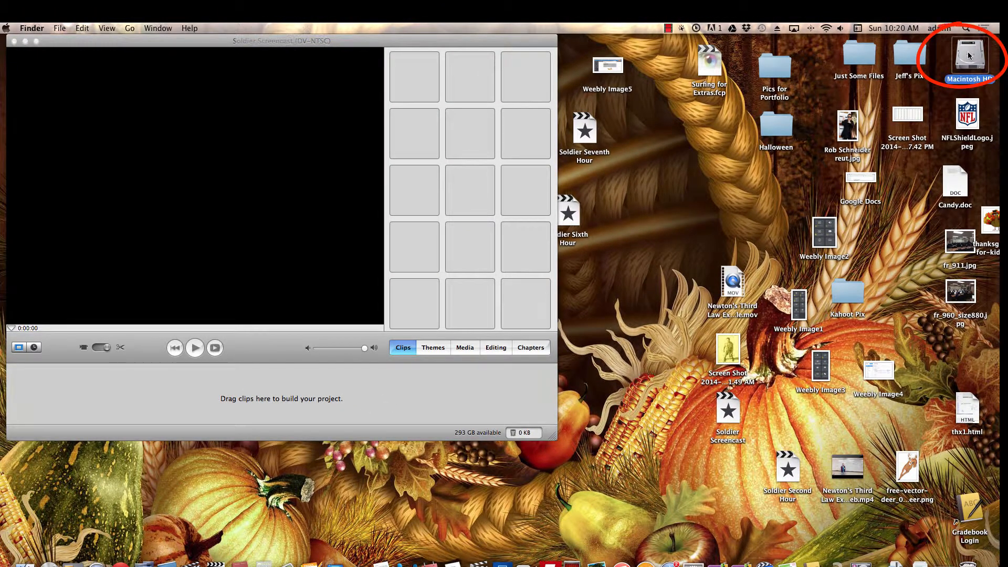
double_click(966, 55)
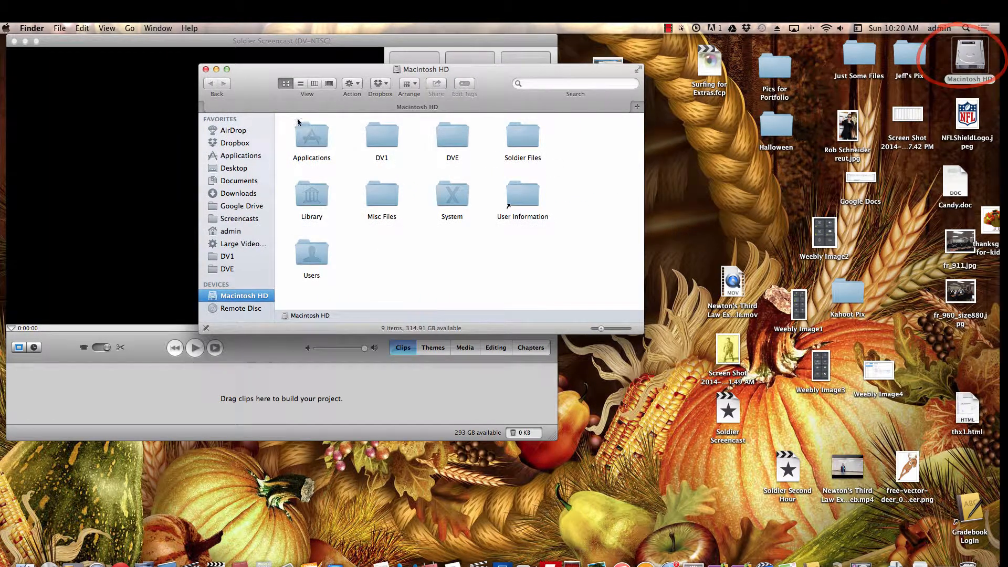
left_click_drag(252, 99, 395, 79)
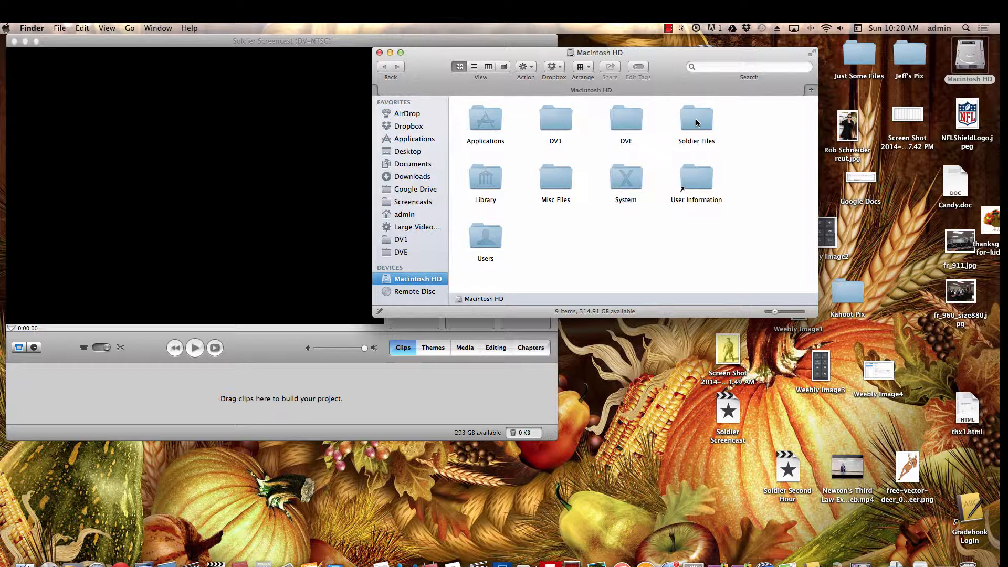
double_click(696, 122)
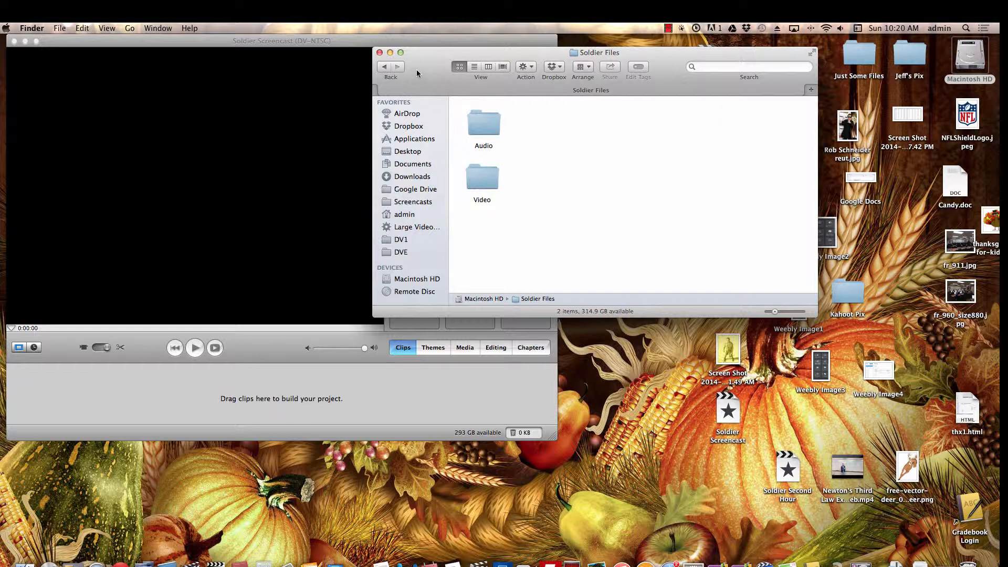
left_click_drag(417, 73, 609, 240)
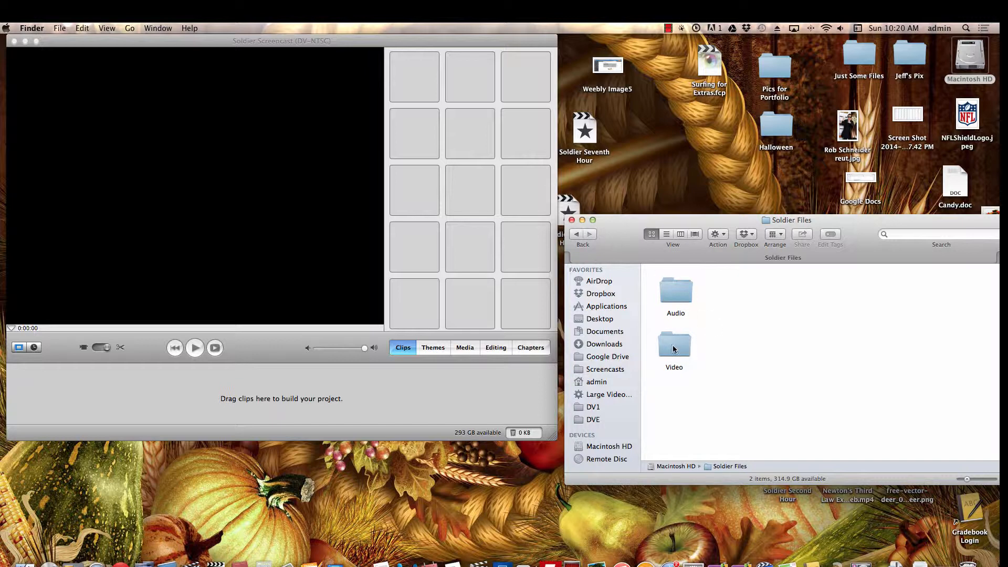
- Import the Video folder from Soldier Files into the project's clips, close the Finder window and return to iMovie HD
mouse_move(678, 346)
left_mouse_down()
mouse_move(604, 314)
mouse_move(444, 143)
mouse_move(412, 83)
left_mouse_up()
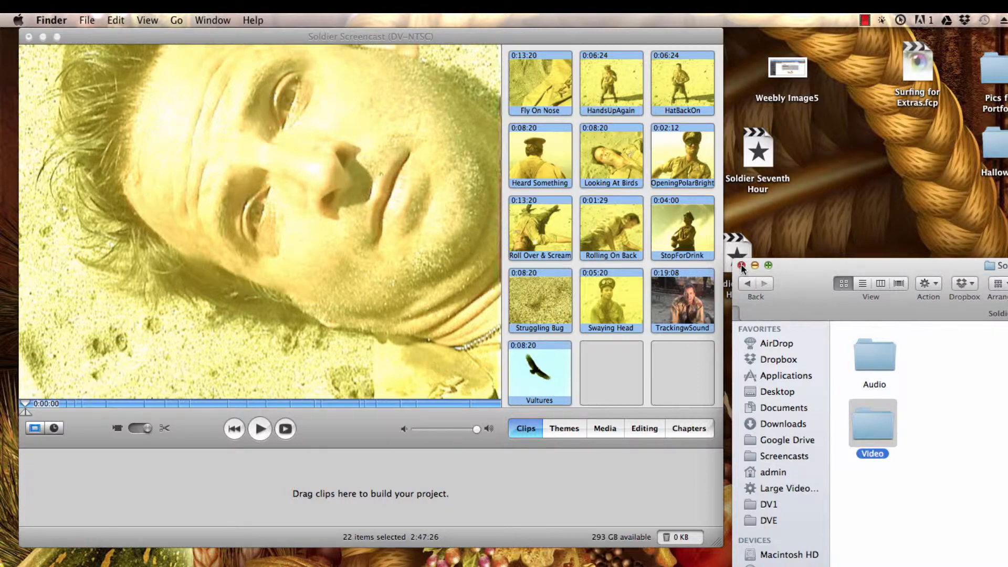
left_click(741, 266)
left_click(146, 177)
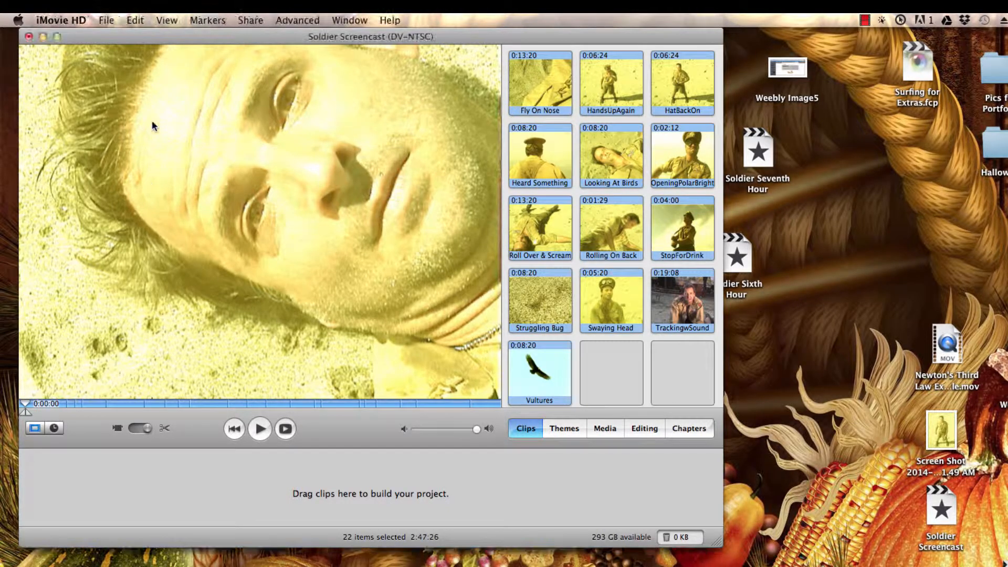
left_click(104, 20)
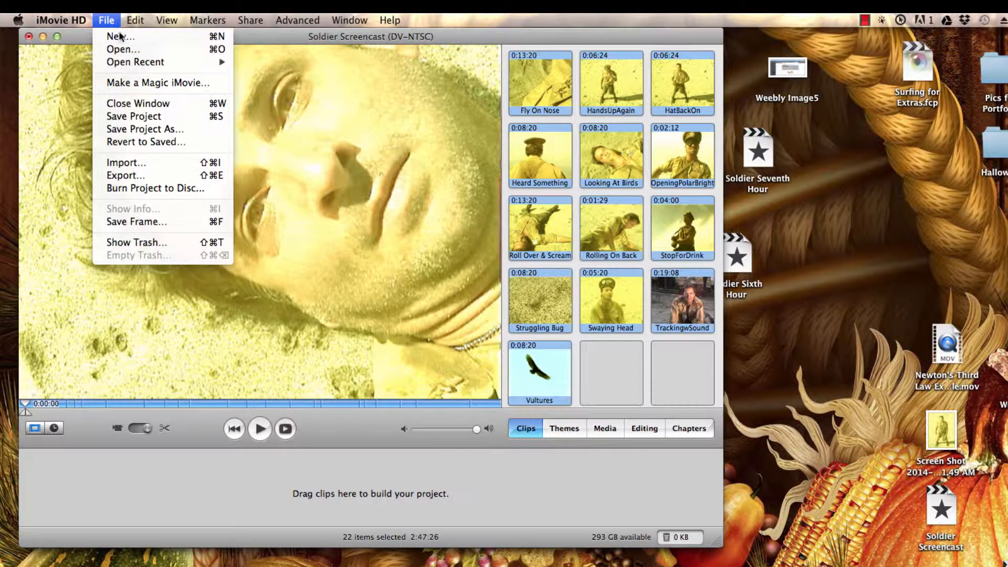
left_click(106, 21)
left_click_drag(130, 37, 121, 35)
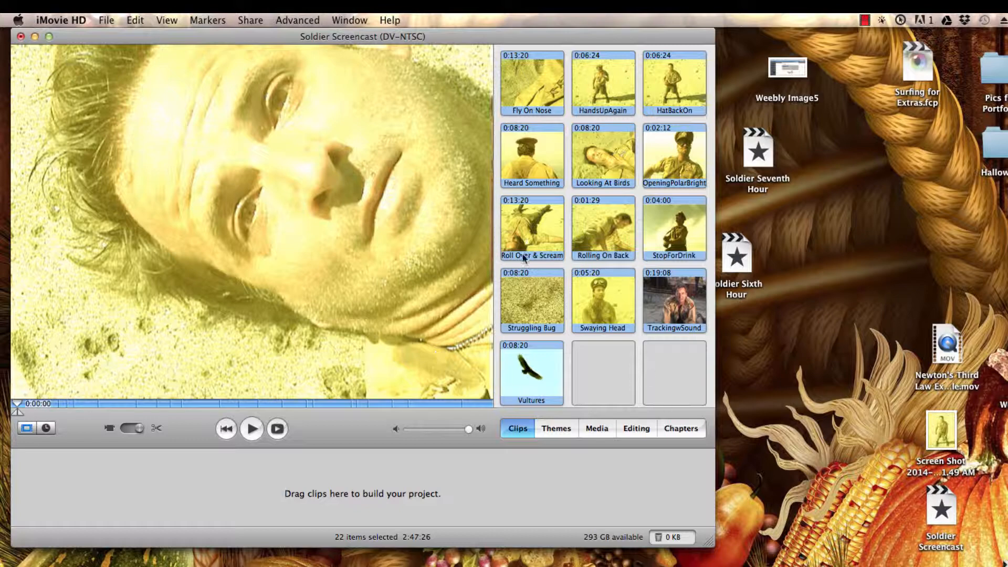
- Look through the imported clips and select only the Close Up Head clip
scroll(569, 268, "up", 3)
scroll(568, 269, "up", 3)
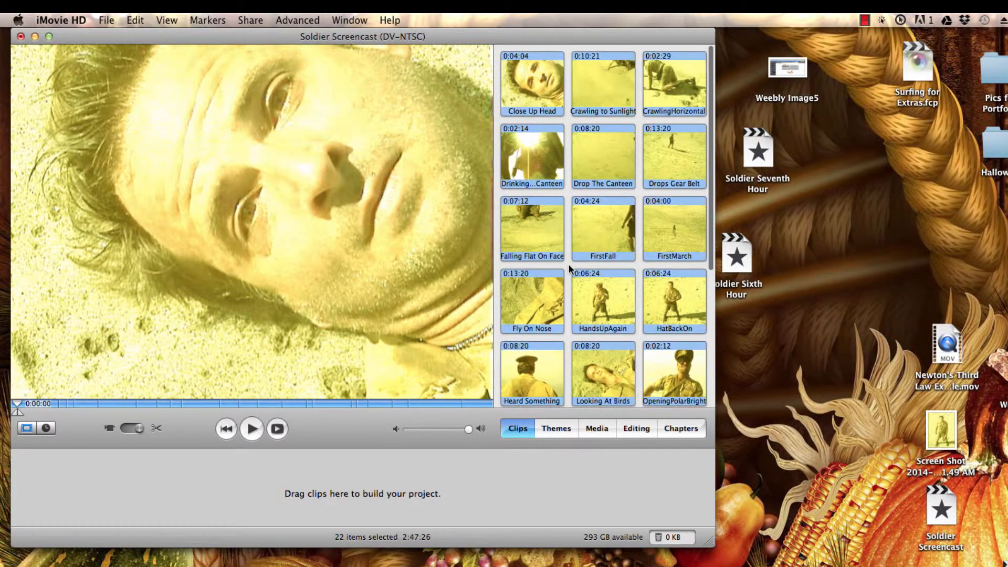
scroll(569, 268, "down", 3)
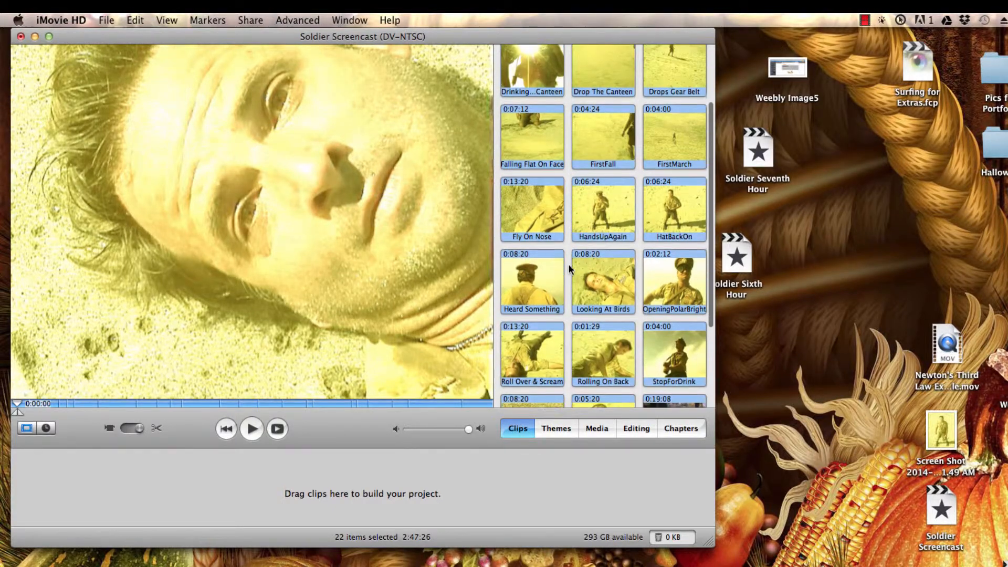
scroll(569, 269, "up", 3)
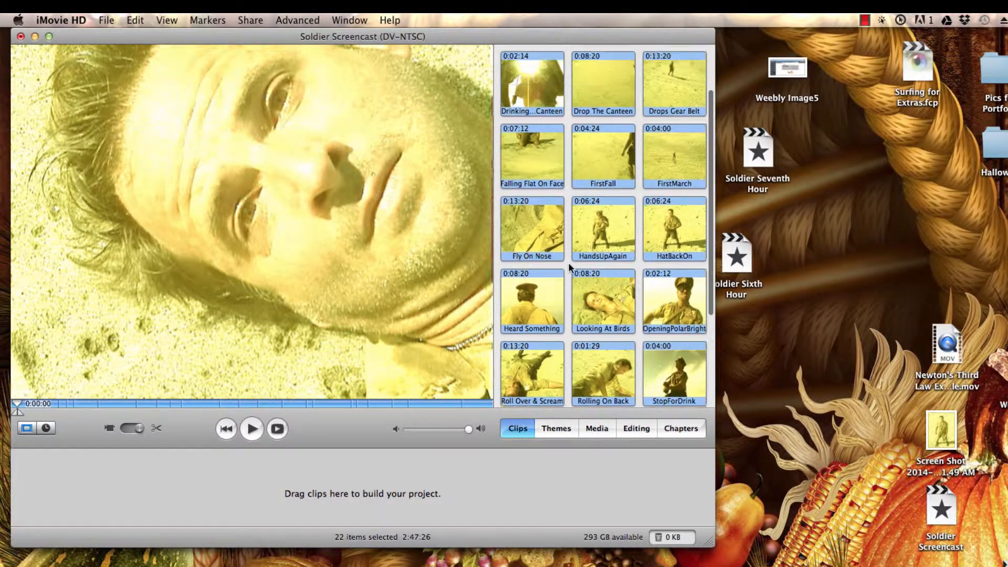
left_click(528, 77)
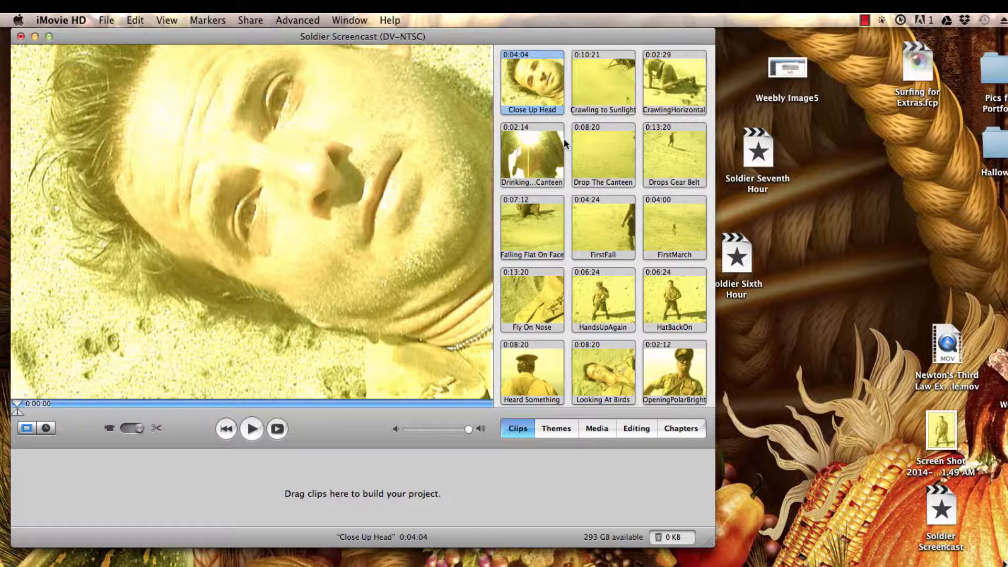
- Select the OpeningPolarBright clip and preview it by starting and stopping its playback
scroll(575, 150, "down", 3)
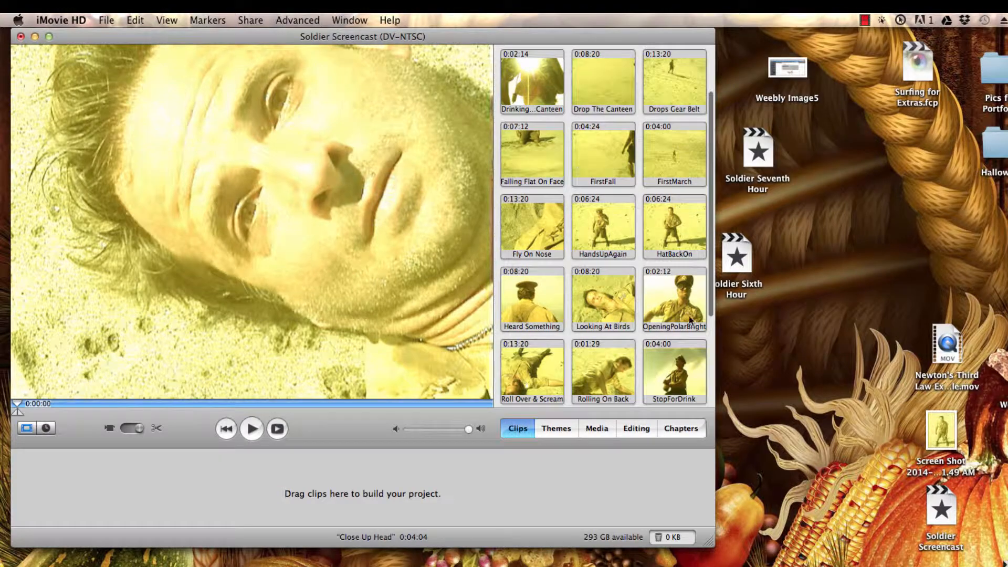
left_click(674, 308)
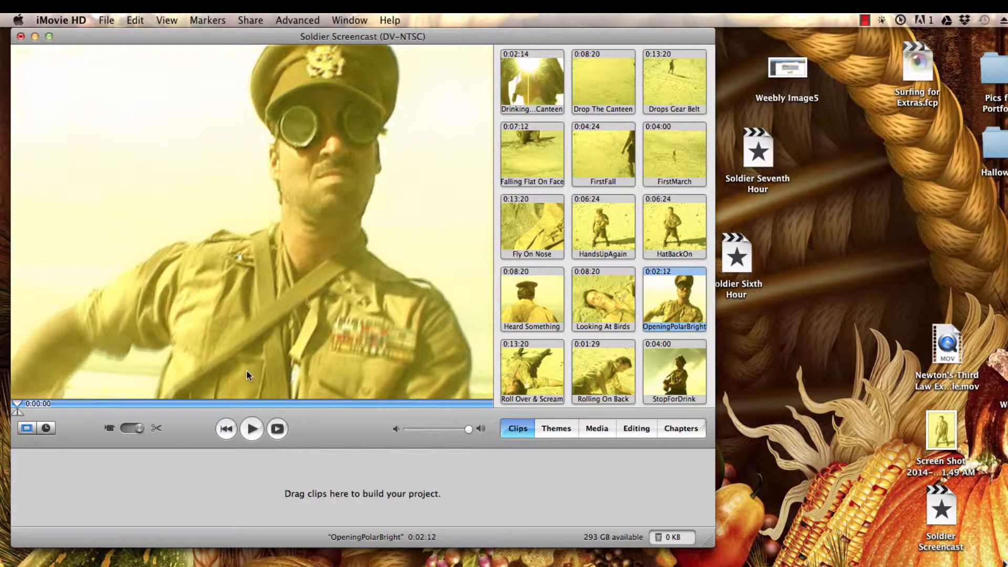
left_click(253, 429)
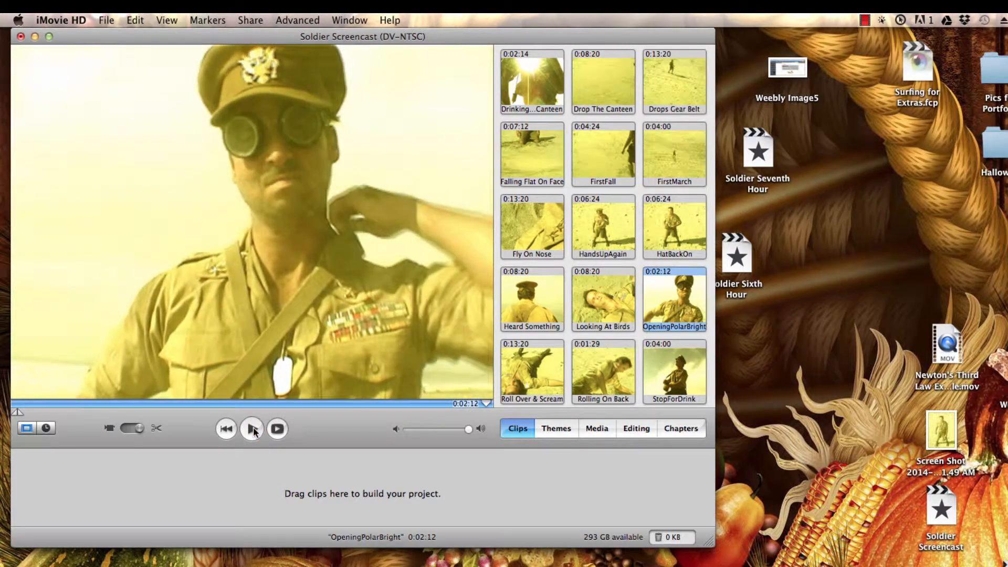
left_click(253, 429)
left_click(253, 427)
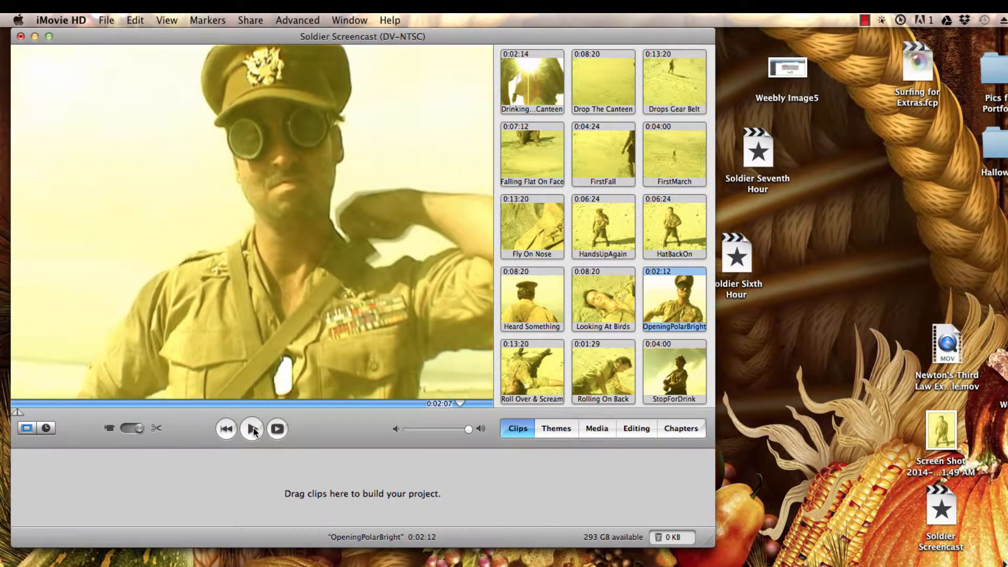
left_click(253, 428)
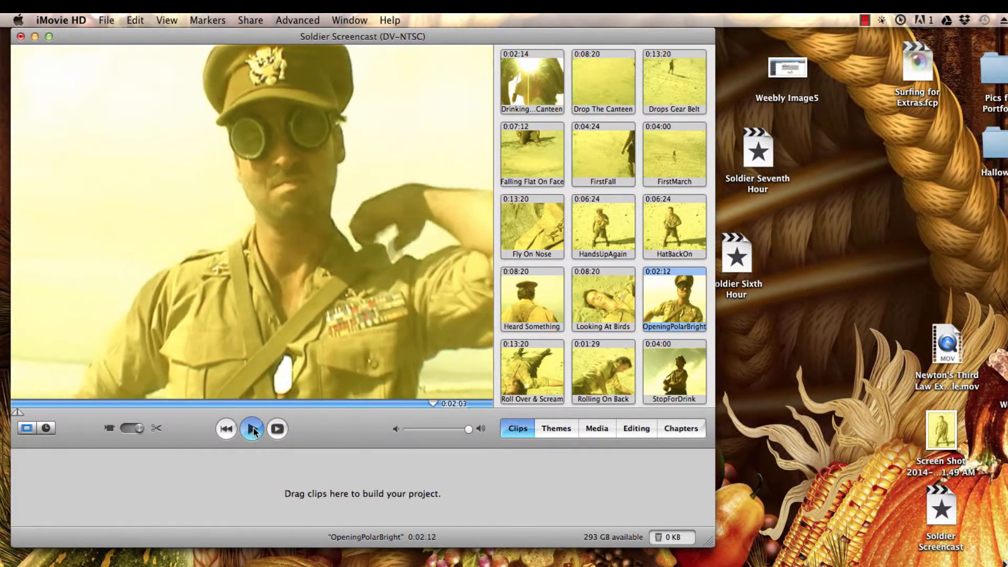
left_click(253, 427)
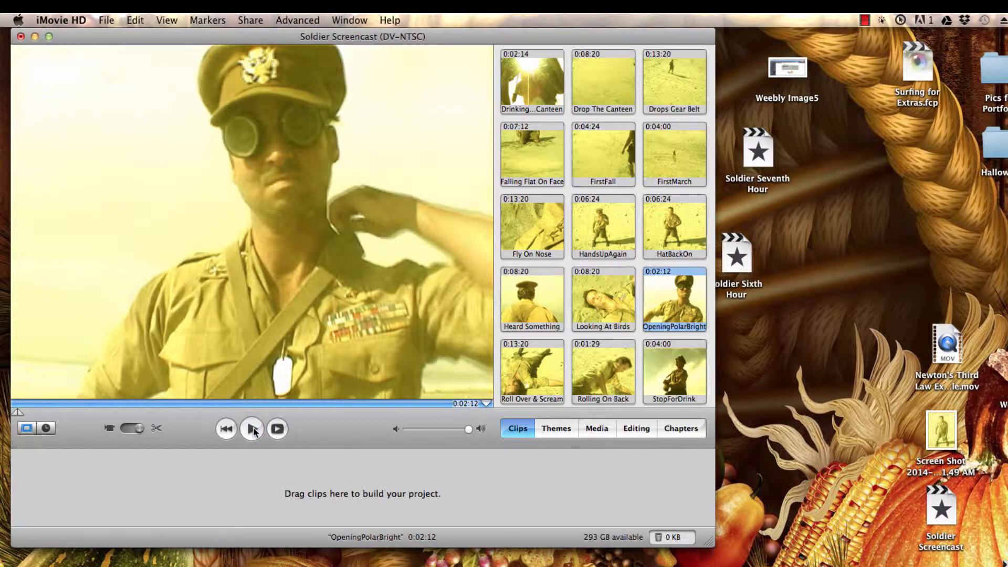
left_click(253, 428)
left_click_drag(18, 412, 269, 414)
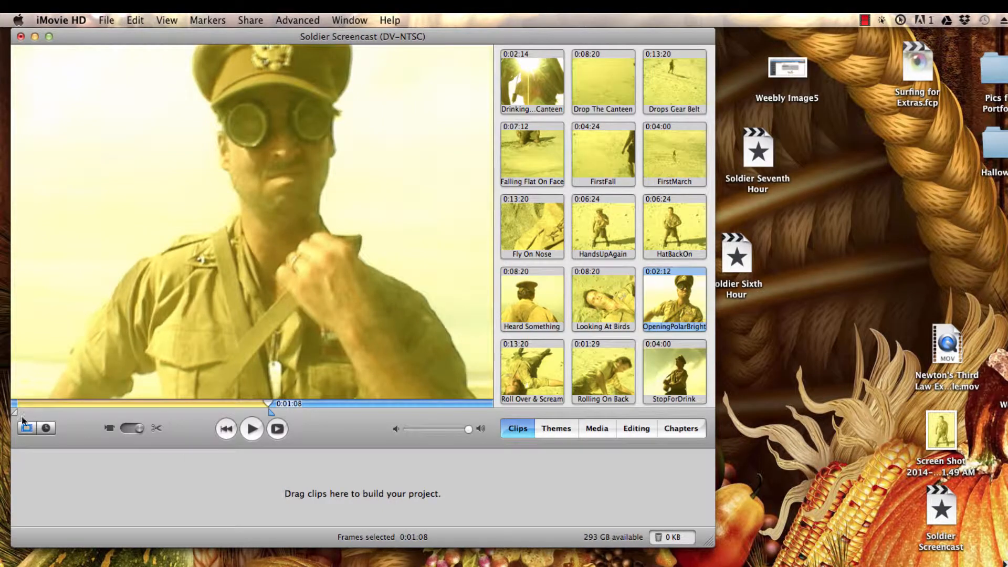
mouse_move(14, 413)
left_mouse_down()
mouse_move(149, 413)
mouse_move(28, 413)
left_mouse_up()
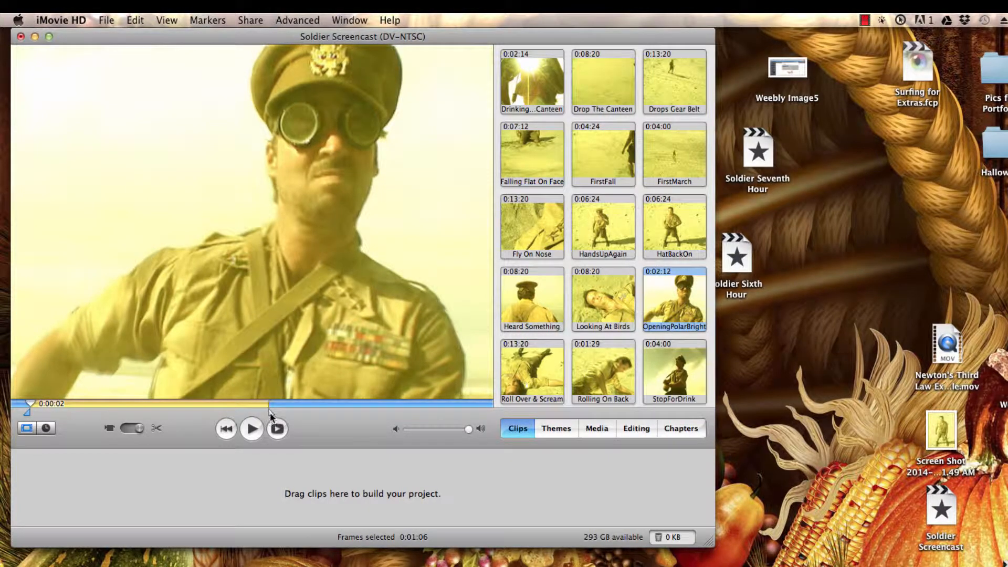
mouse_move(270, 413)
left_mouse_down()
mouse_move(413, 411)
mouse_move(157, 408)
mouse_move(430, 406)
left_mouse_up()
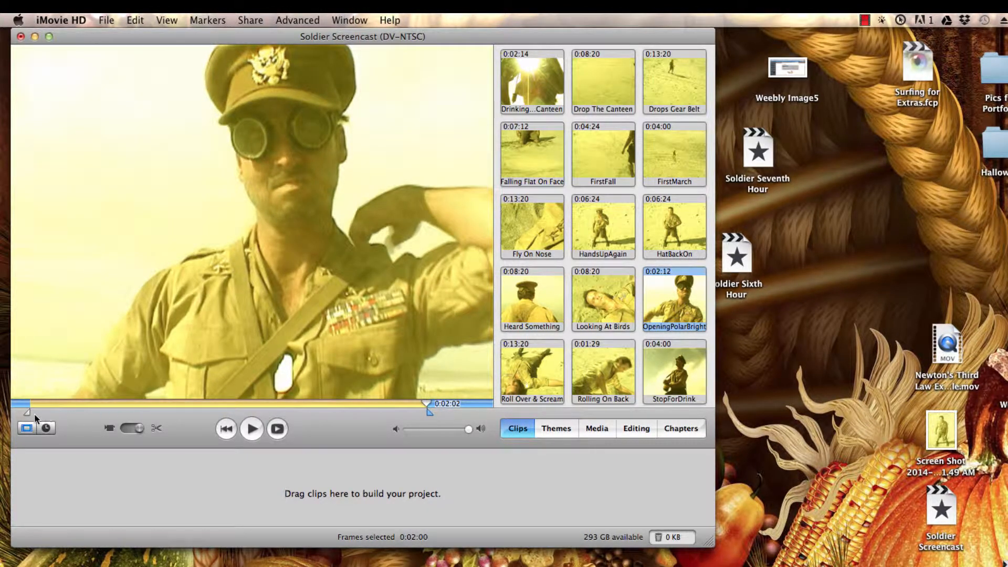
mouse_move(27, 411)
left_mouse_down()
mouse_move(136, 406)
mouse_move(15, 412)
left_mouse_up()
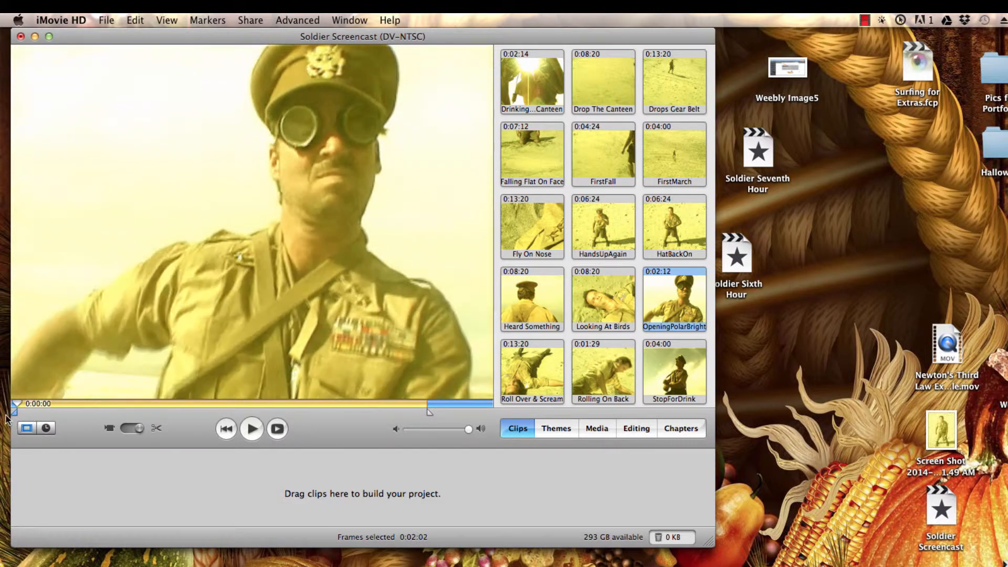
left_click_drag(430, 414, 14, 417)
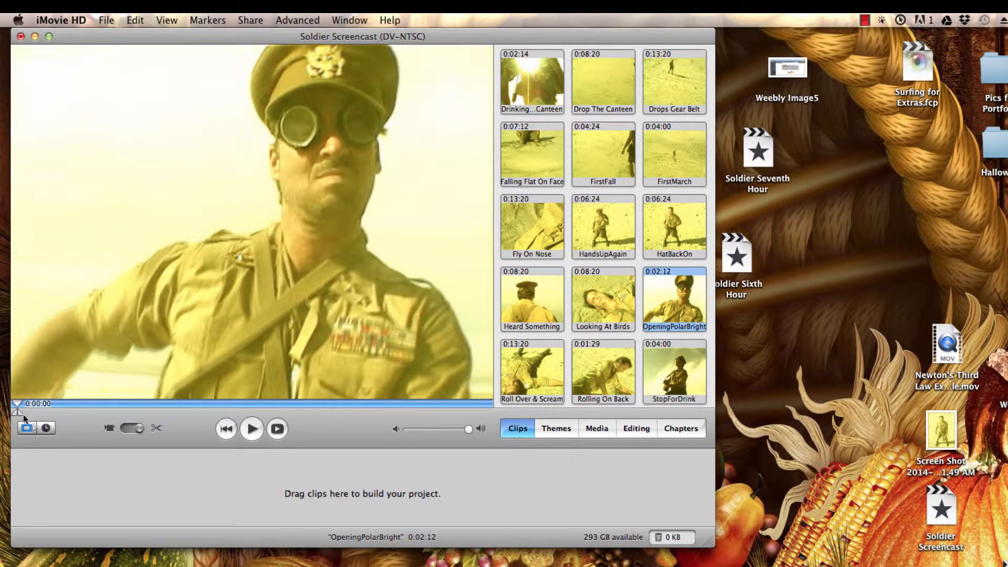
- Set the OpeningPolarBright clip's selected frame range to start at 0:00:02 and end at 0:02:08
left_click_drag(20, 416, 131, 413)
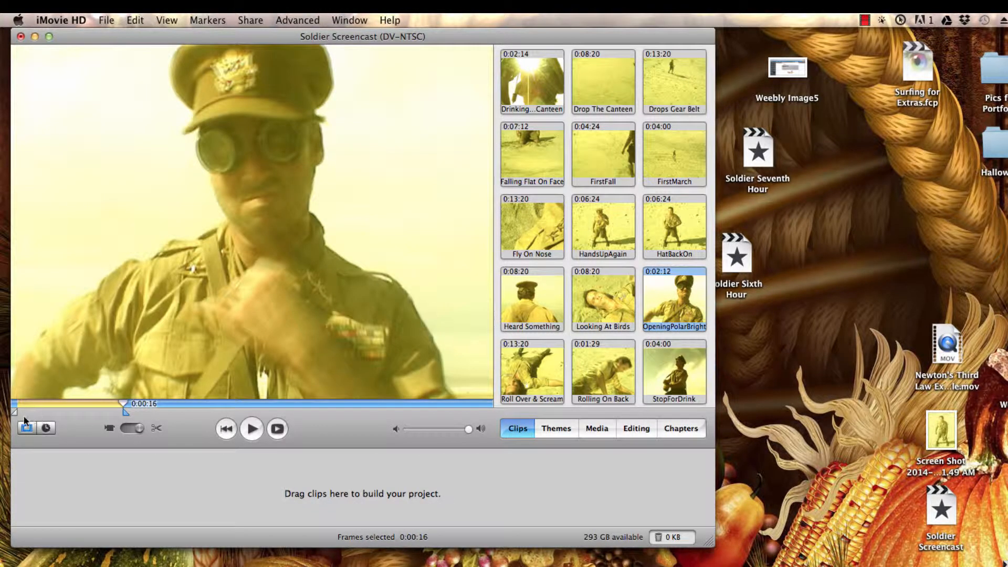
mouse_move(125, 416)
left_mouse_down()
mouse_move(17, 413)
mouse_move(465, 407)
left_mouse_up()
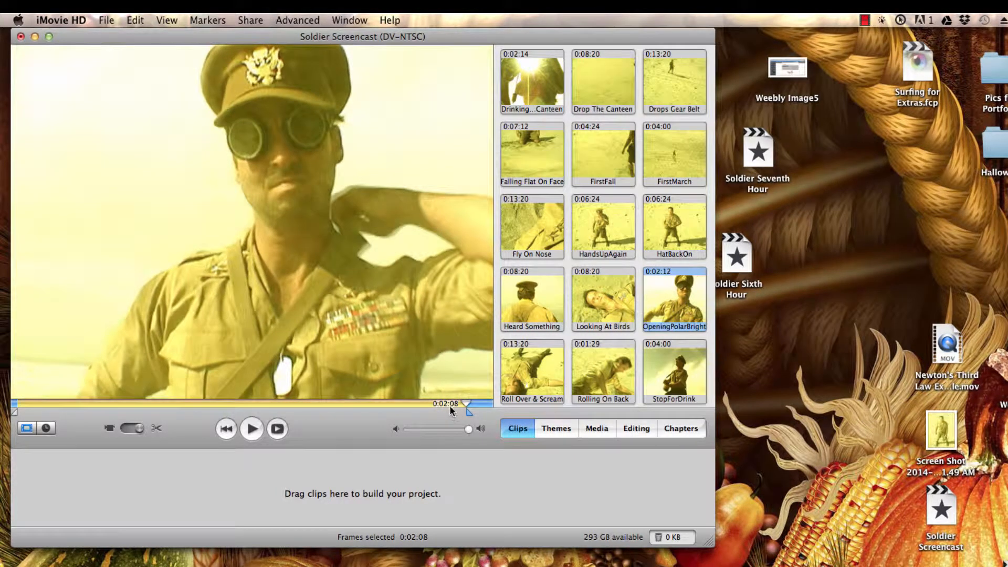
left_click_drag(468, 411, 461, 413)
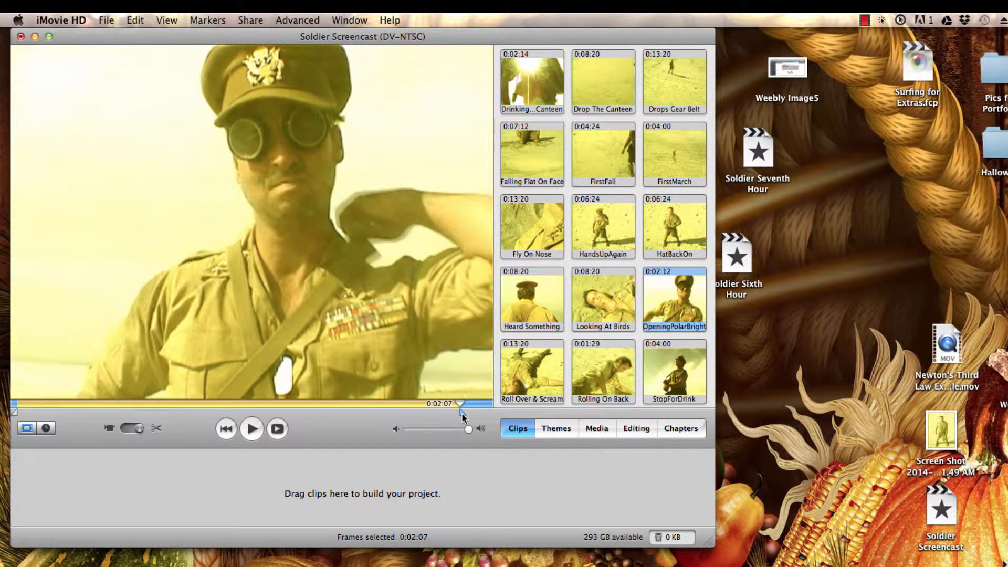
key("Right")
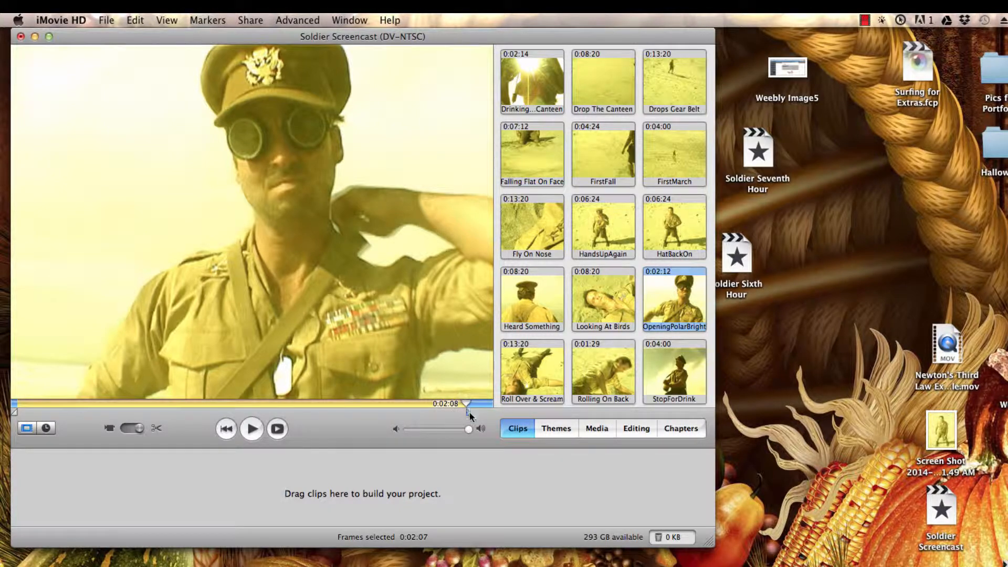
left_click(18, 413)
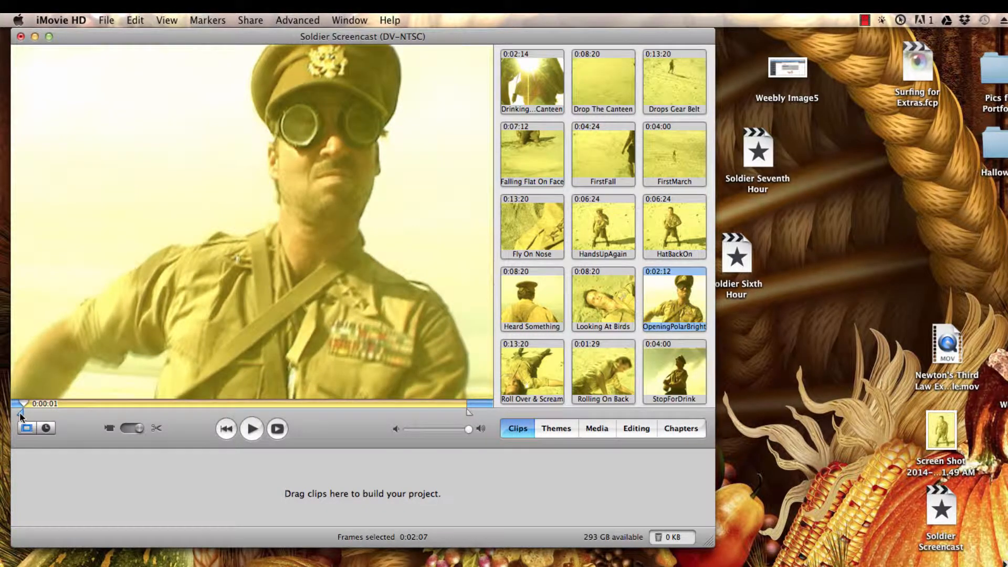
left_click_drag(20, 413, 25, 415)
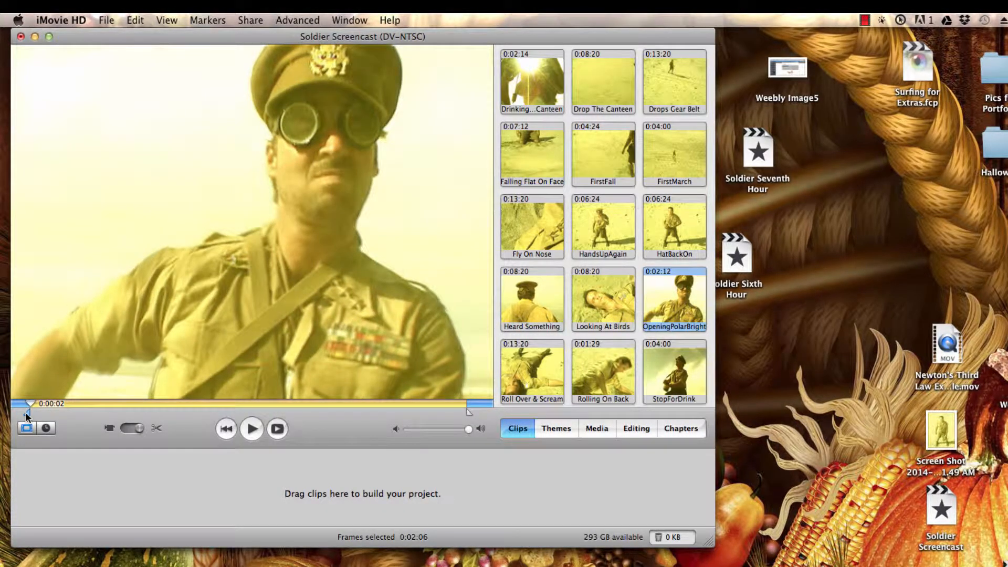
- Crop OpeningPolarBright to the selected frames and place it as the first clip in the project sequence
left_click(865, 20)
left_click(875, 48)
left_click(136, 20)
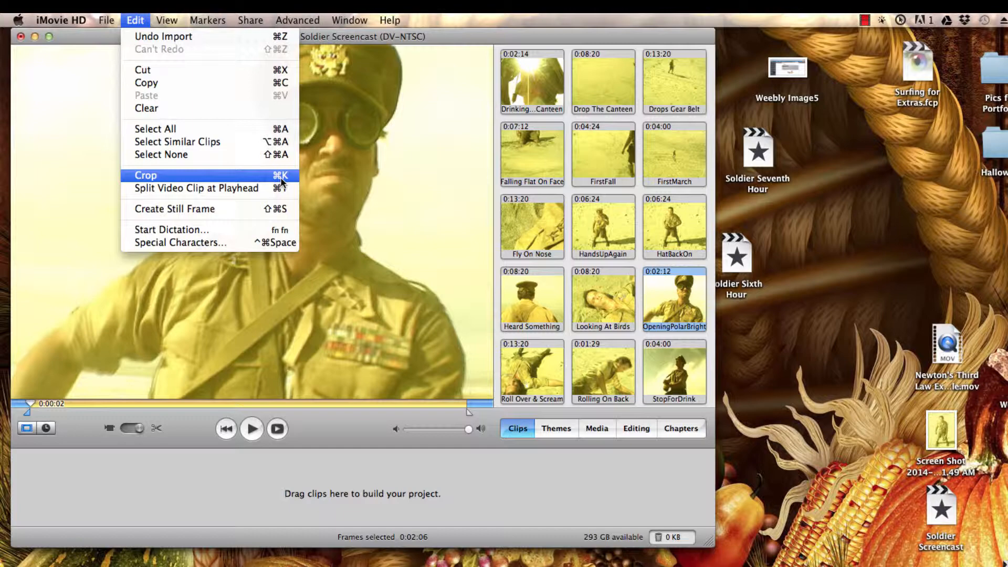
left_click(127, 23)
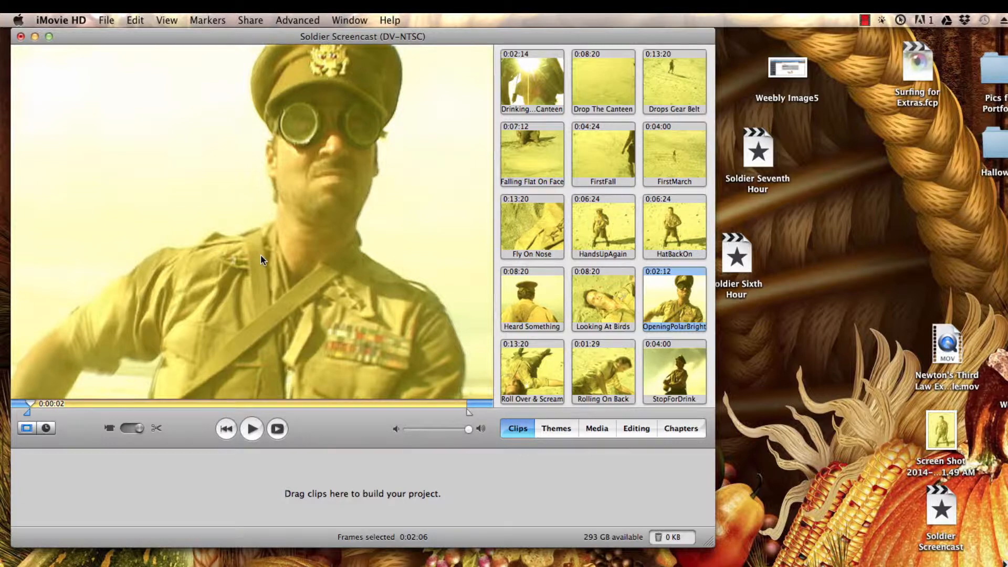
key("super+k")
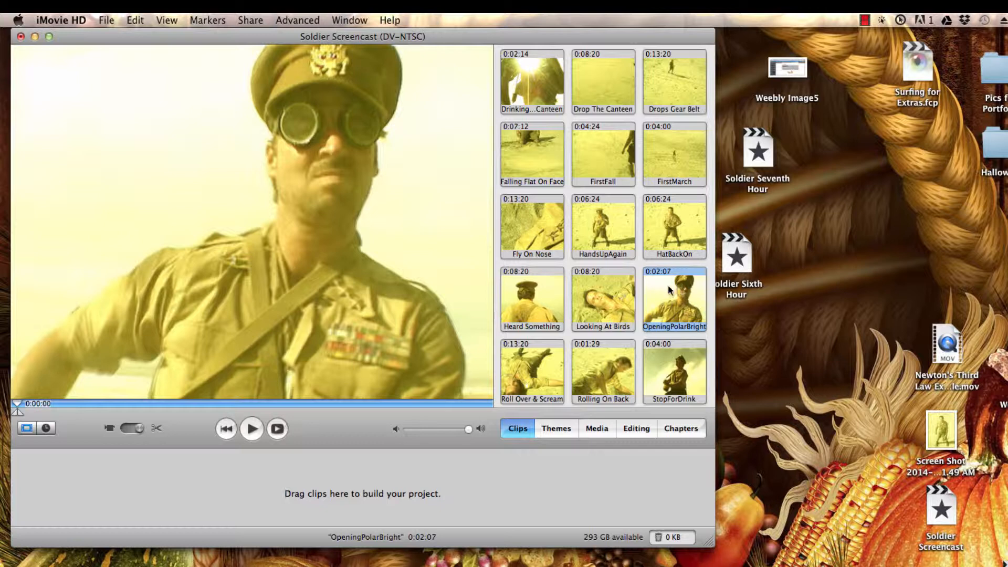
left_click_drag(668, 285, 163, 476)
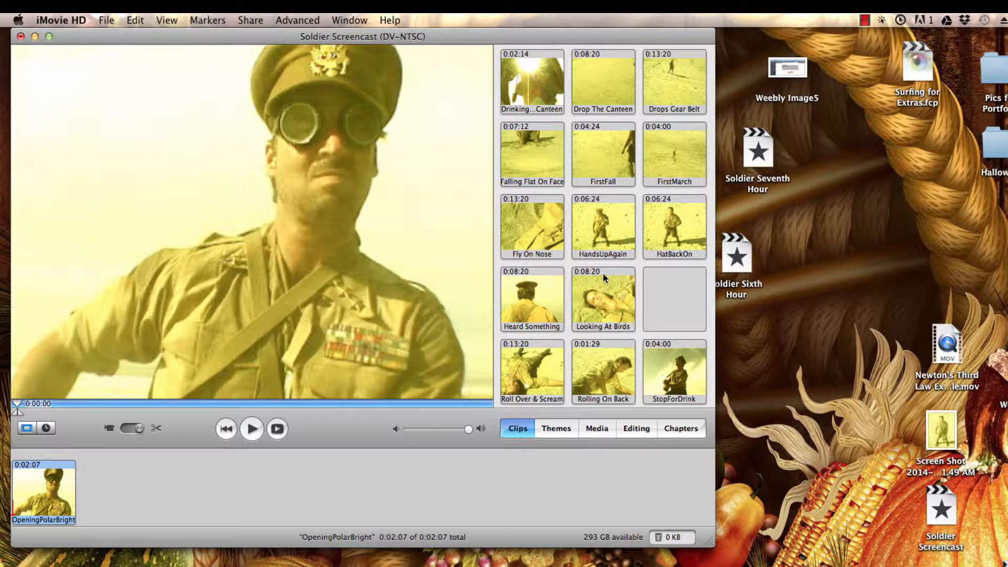
- Crop the Heard Something clip to the frames between 0:01:00 and 0:08:00
left_click(533, 300)
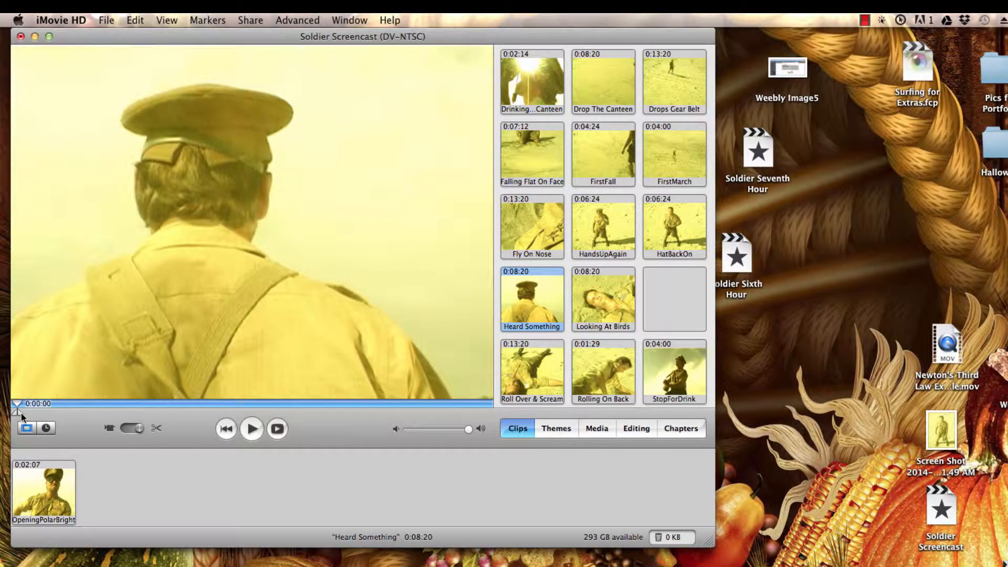
left_click_drag(21, 413, 454, 413)
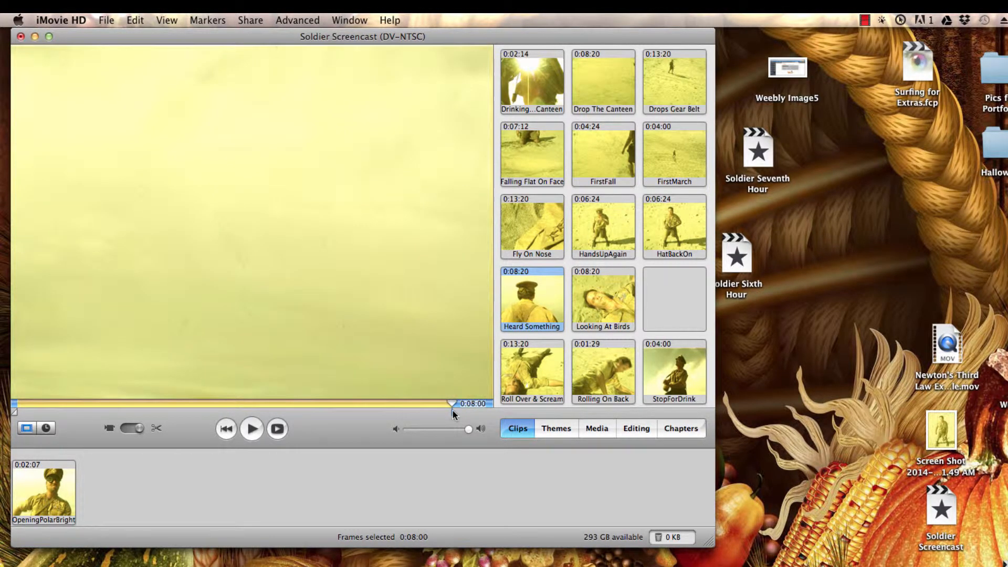
left_click_drag(308, 405, 452, 407)
left_click_drag(15, 414, 68, 413)
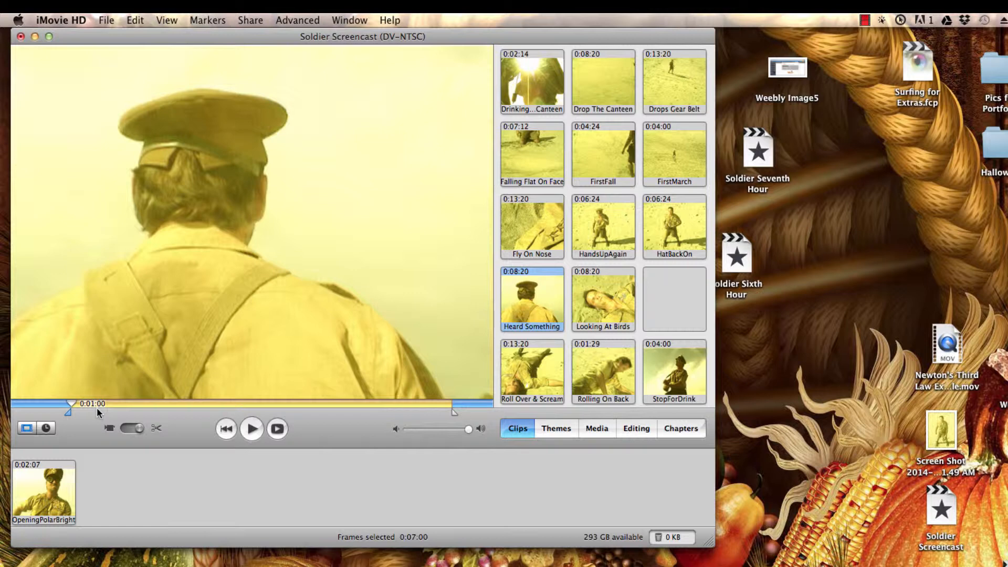
key("super+k")
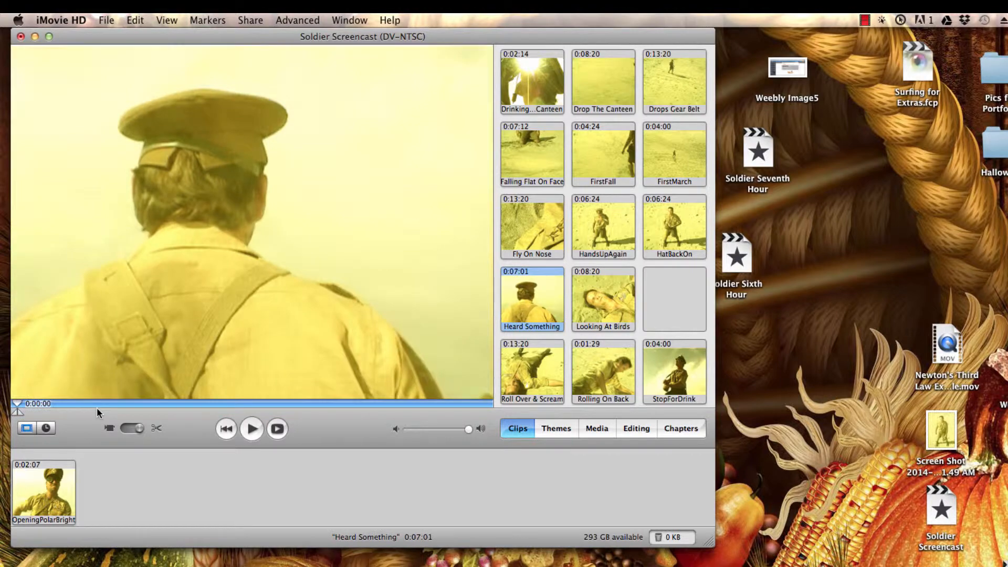
- Place Heard Something after OpeningPolarBright in the sequence, deselect all clips and save the project
left_click_drag(530, 305, 490, 311)
left_click_drag(529, 283, 113, 491)
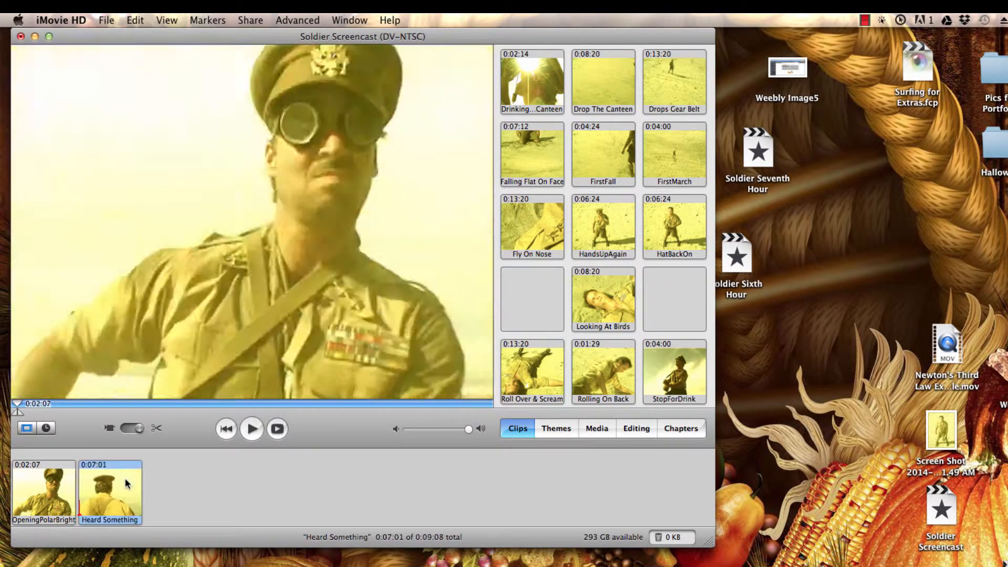
left_click(51, 488)
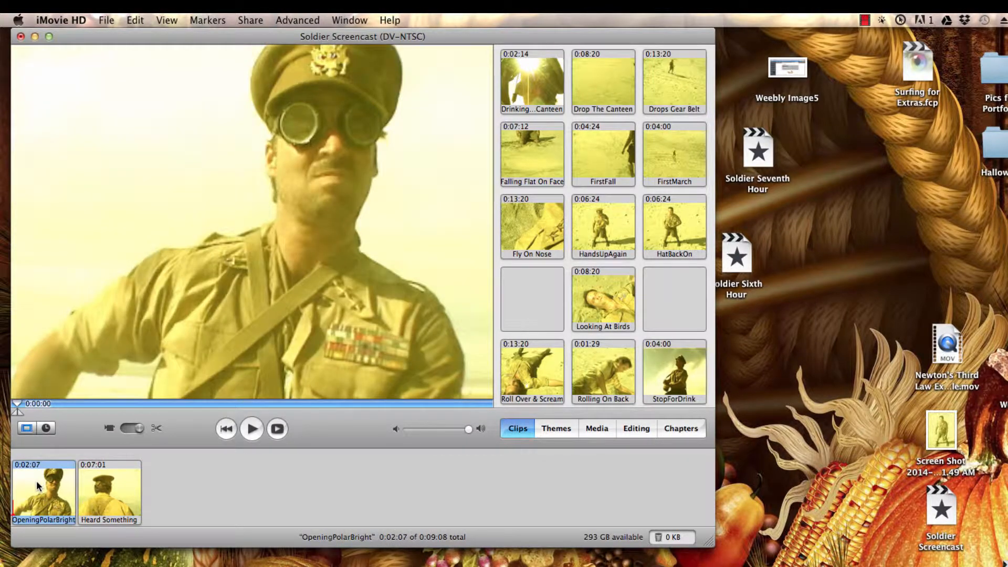
left_click(94, 485)
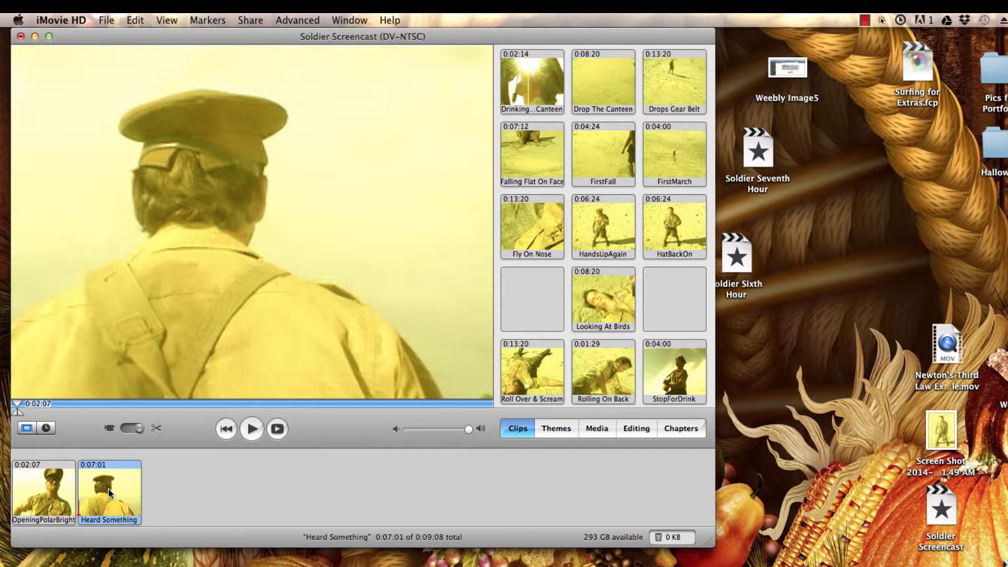
left_click(205, 485)
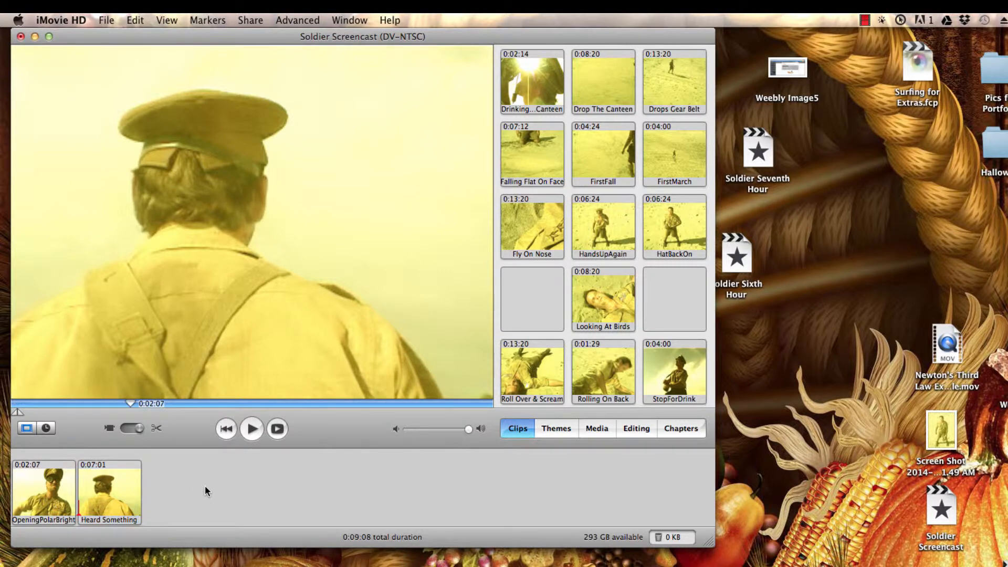
key("super+s")
- Crop the FirstMarch clip to the frames between 0:00:21 and 0:03:16
scroll(587, 244, "up", 3)
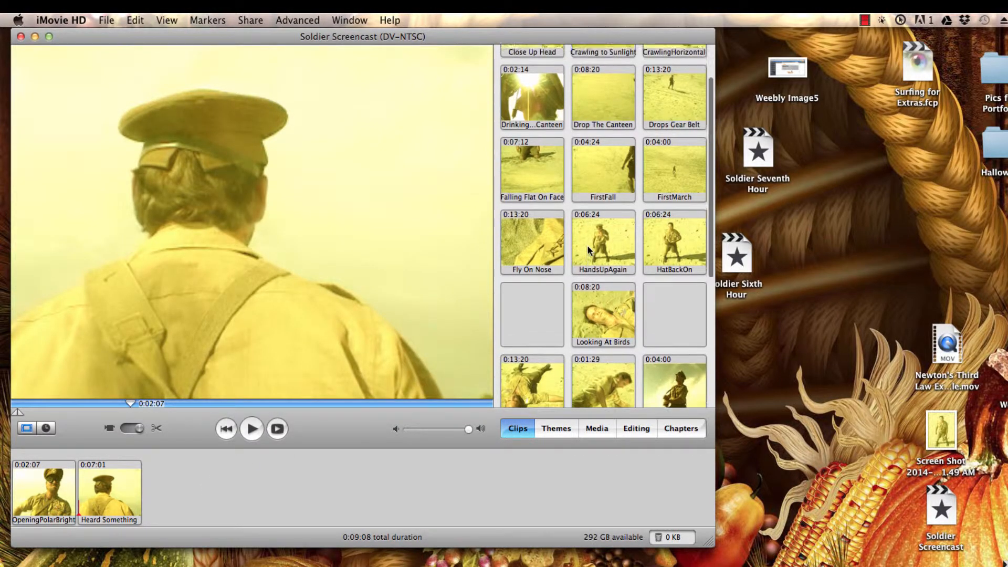
left_click(671, 223)
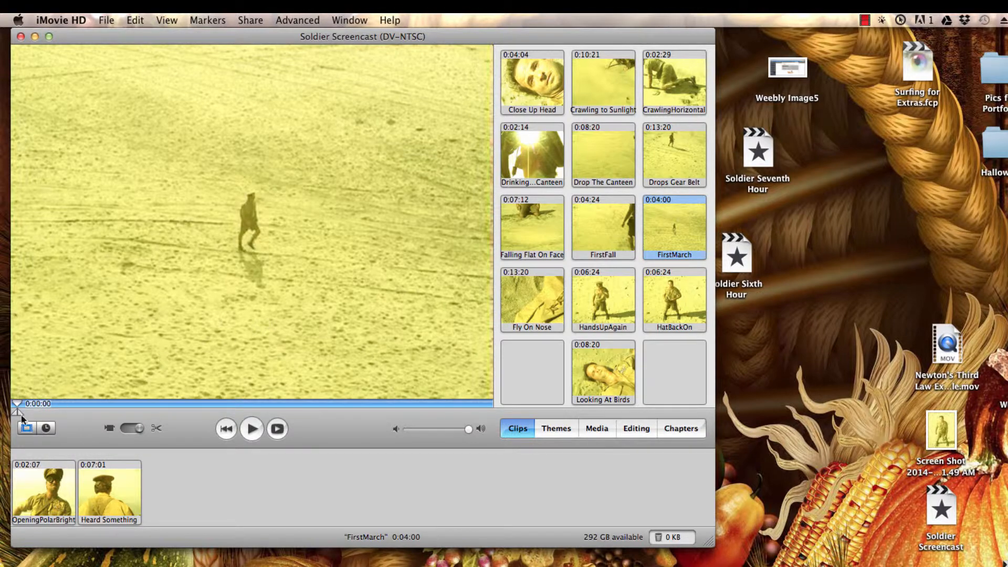
mouse_move(19, 414)
left_mouse_down()
mouse_move(449, 413)
mouse_move(433, 412)
left_mouse_up()
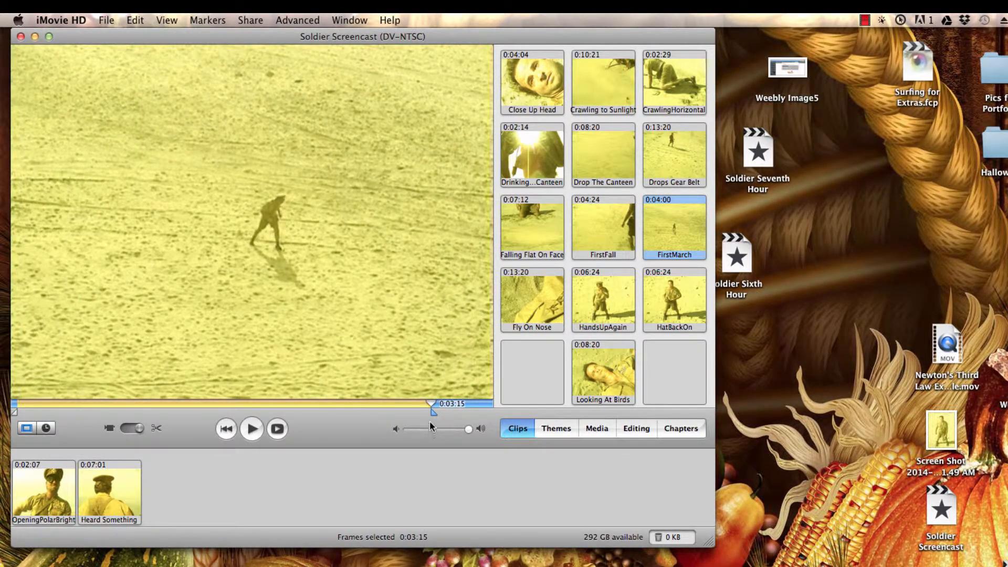
key("Right")
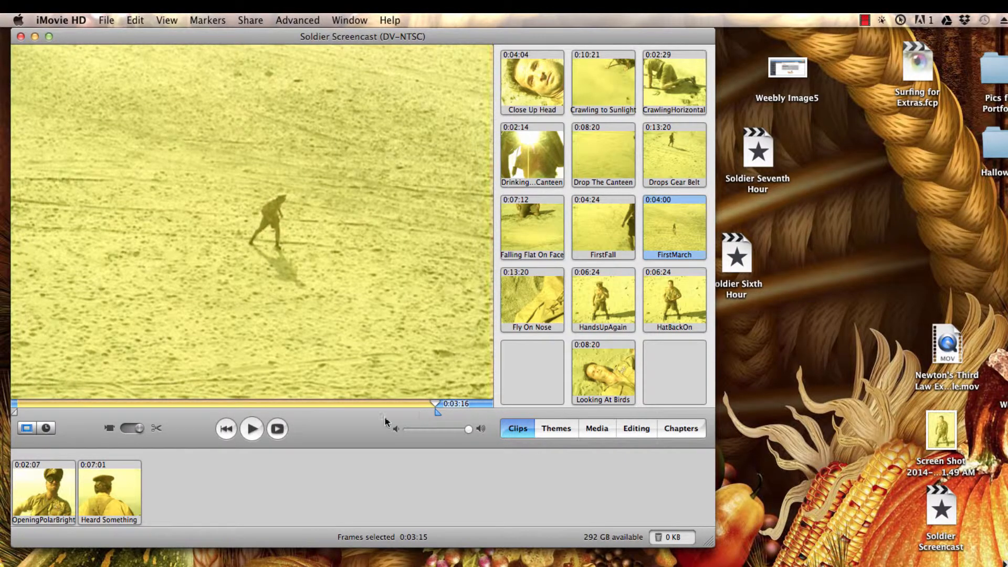
left_click(19, 414)
left_click_drag(20, 411, 97, 416)
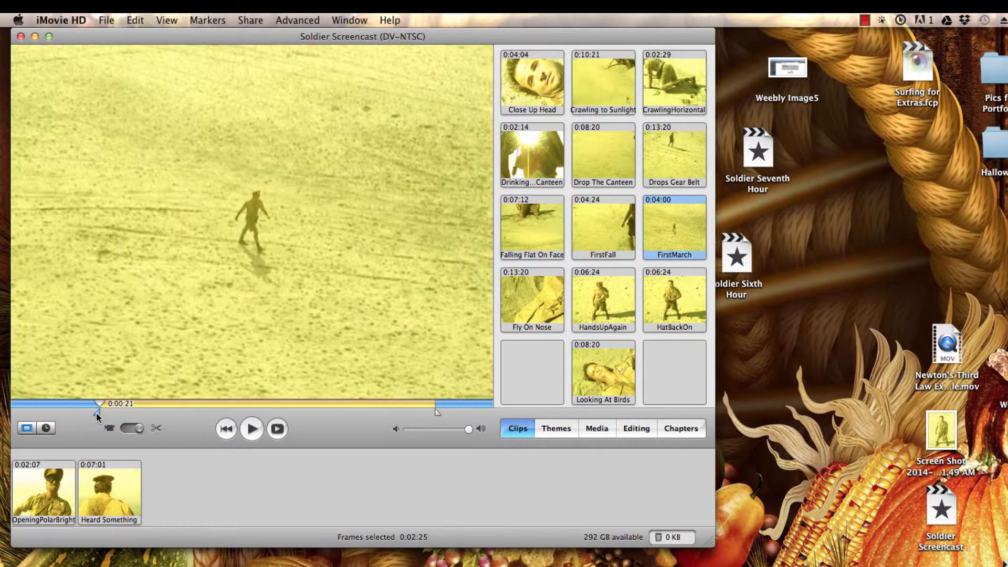
key("super+k")
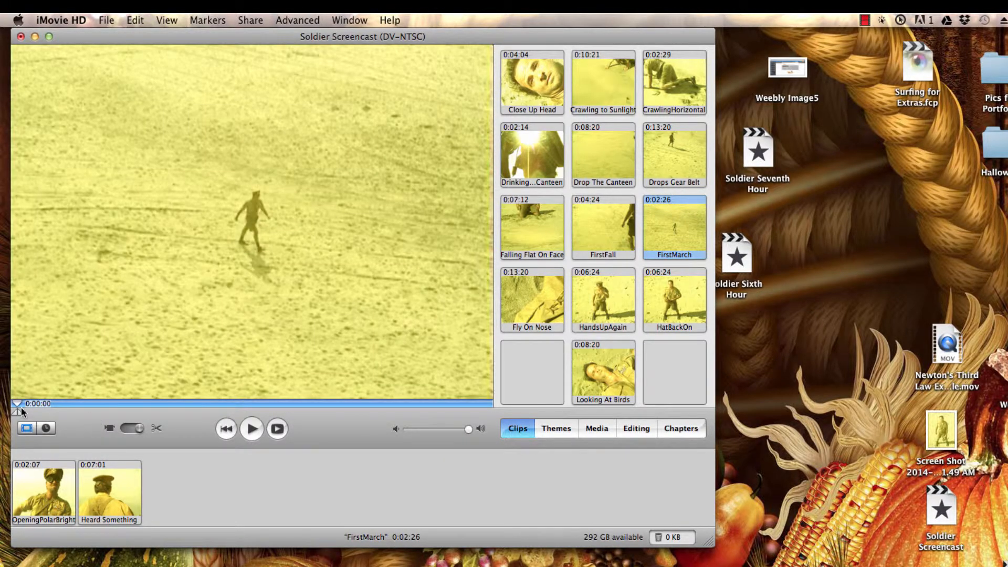
- Place FirstMarch after Heard Something in the sequence and check how the neighbouring clips follow each other
left_click_drag(674, 231, 234, 483)
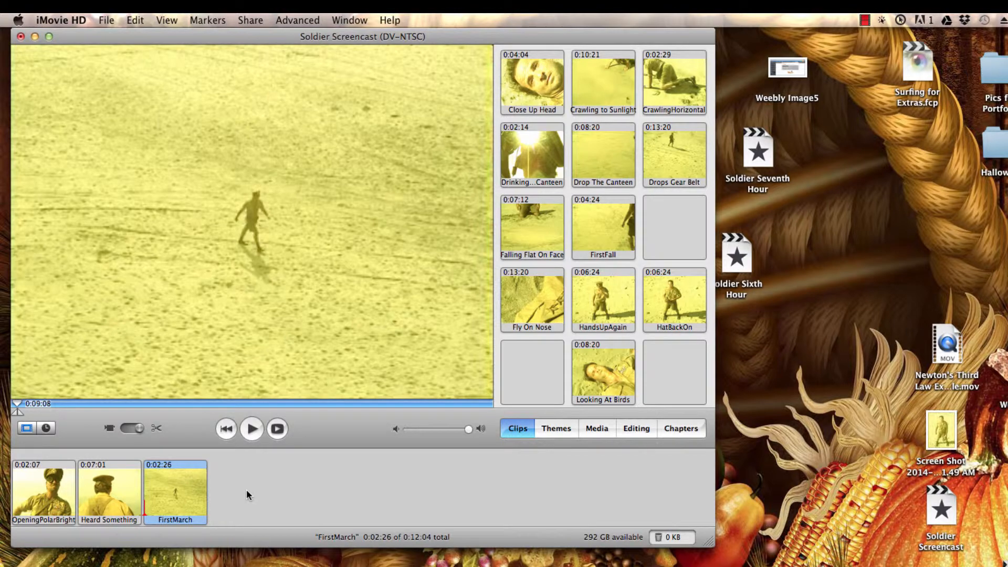
left_click(109, 493)
left_click(183, 497)
left_click(113, 492)
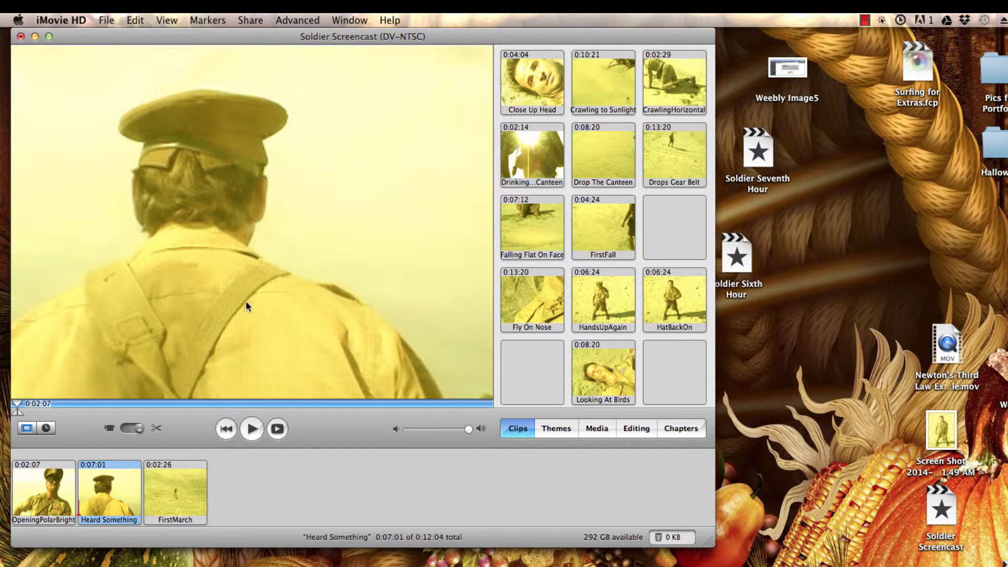
left_click(605, 209)
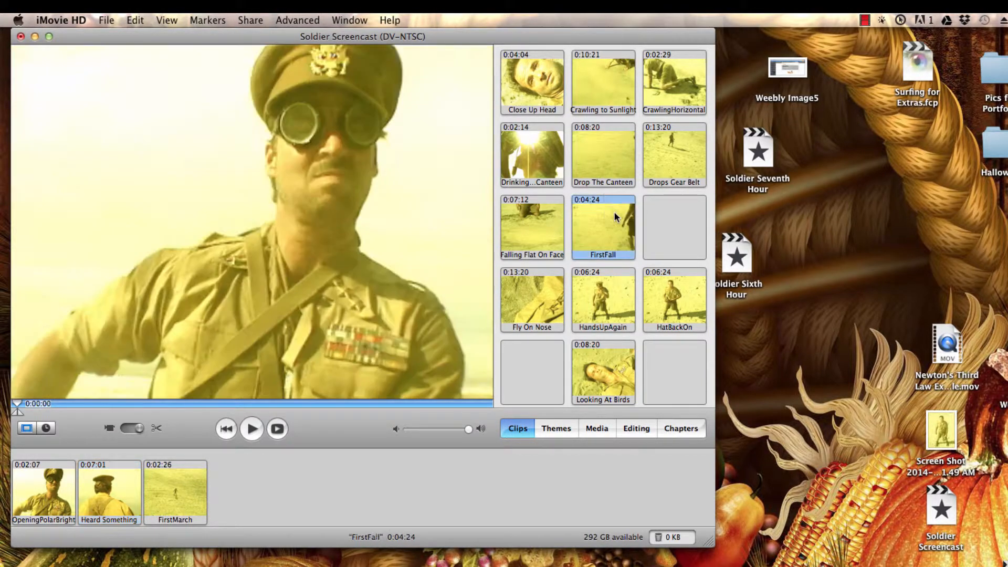
left_click(102, 497)
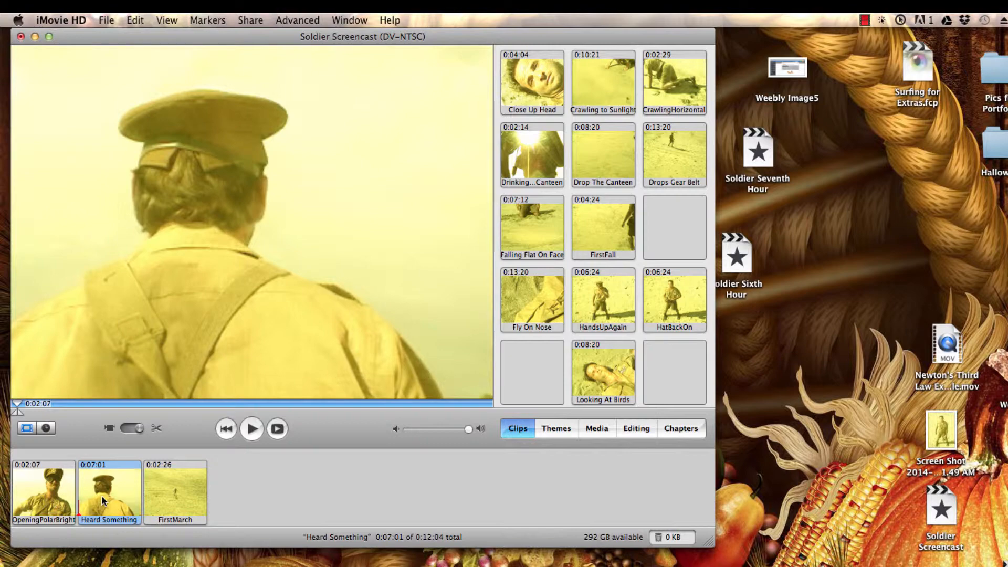
- Preview the FirstMarch clip alone, deselect it and play the whole sequence from 0:00:00
left_click(165, 483)
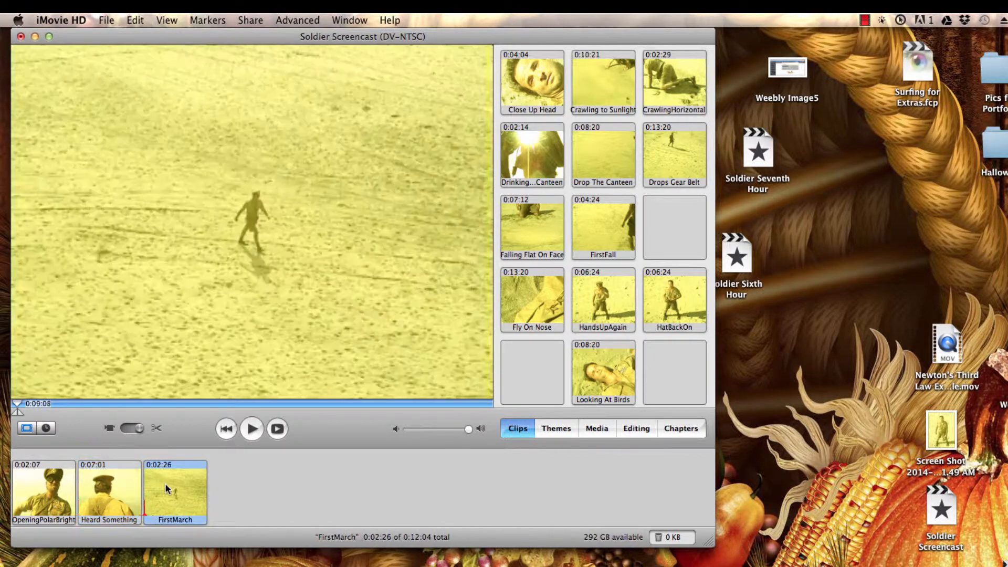
left_click(254, 429)
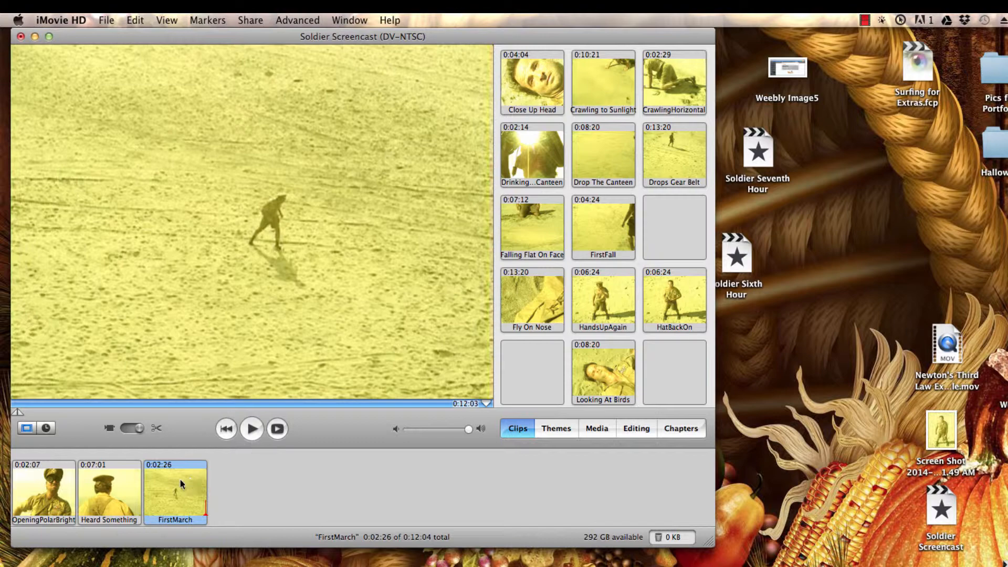
left_click(241, 487)
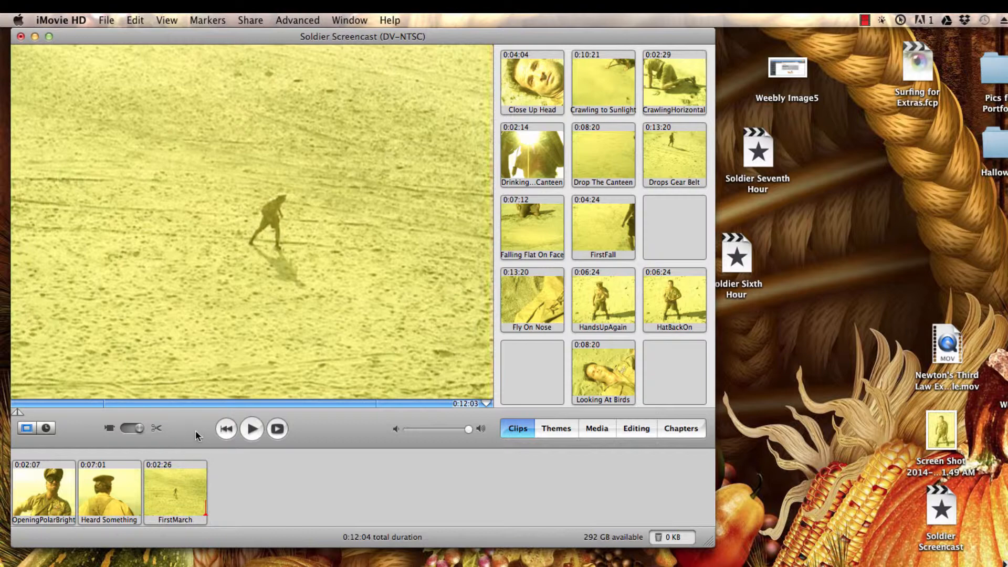
left_click_drag(484, 402, 17, 402)
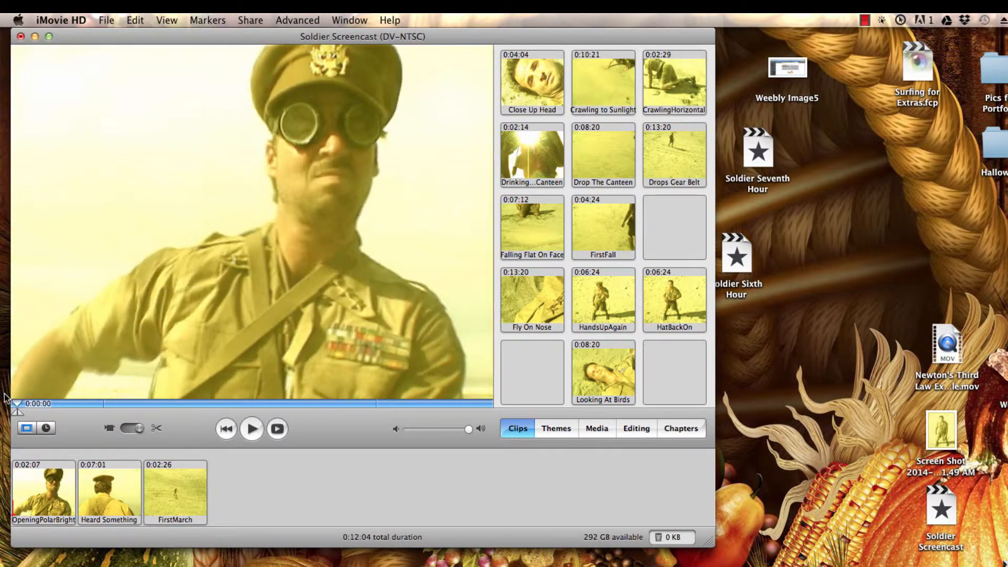
key("space")
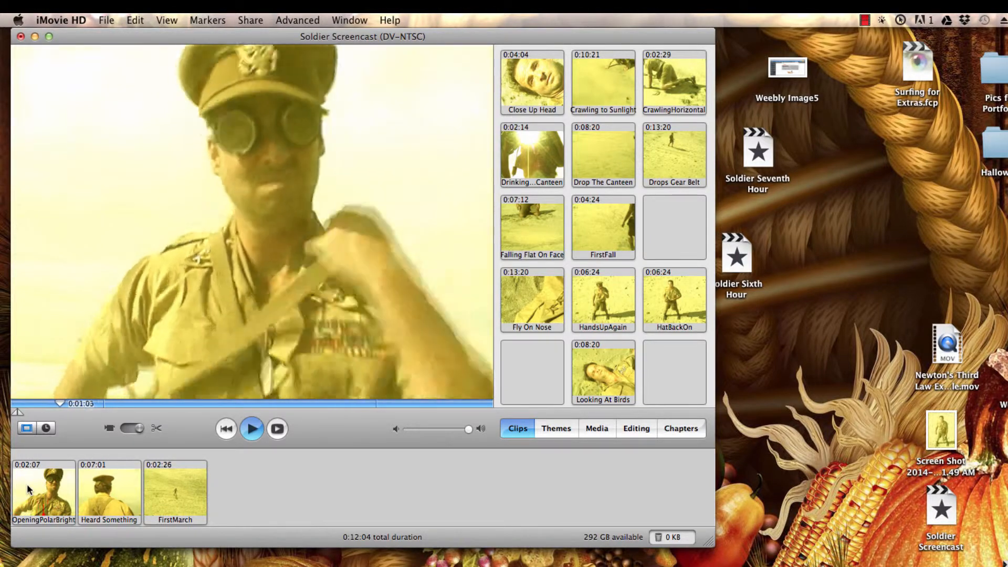